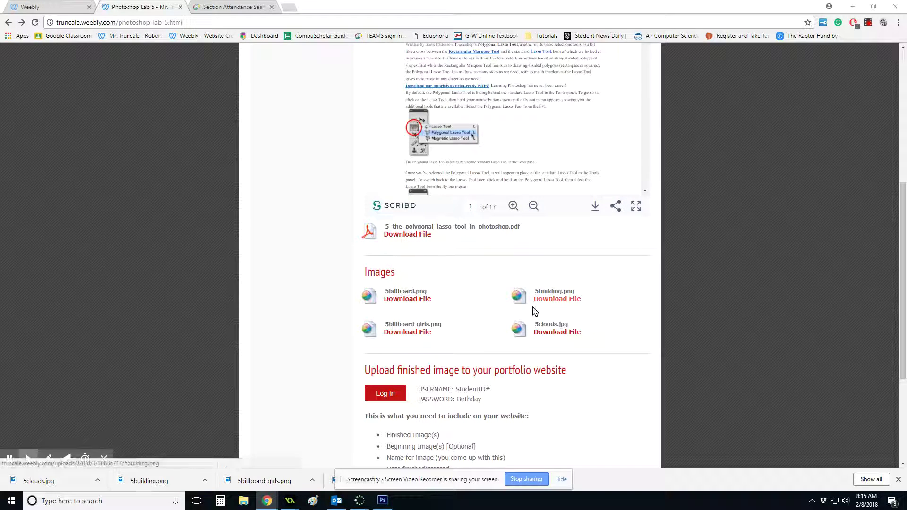
- Switch to Photoshop and open 5billboard.png, 5billboard-girls.png, 5building.png and 5clouds.jpg together from the Desktop
left_click(387, 501)
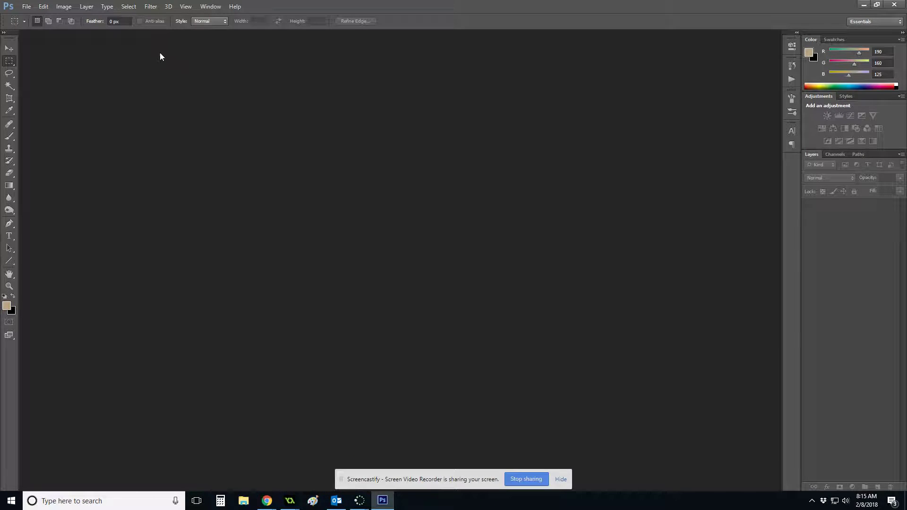
left_click(24, 8)
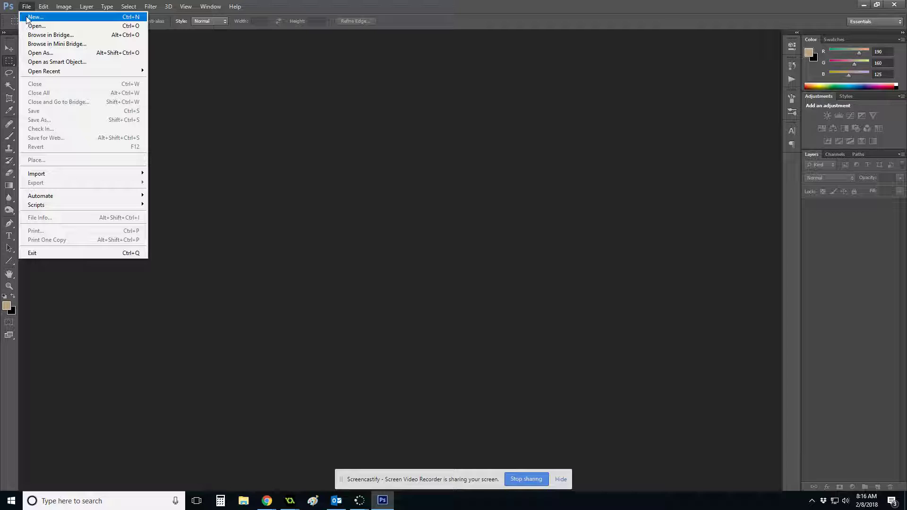
left_click(37, 26)
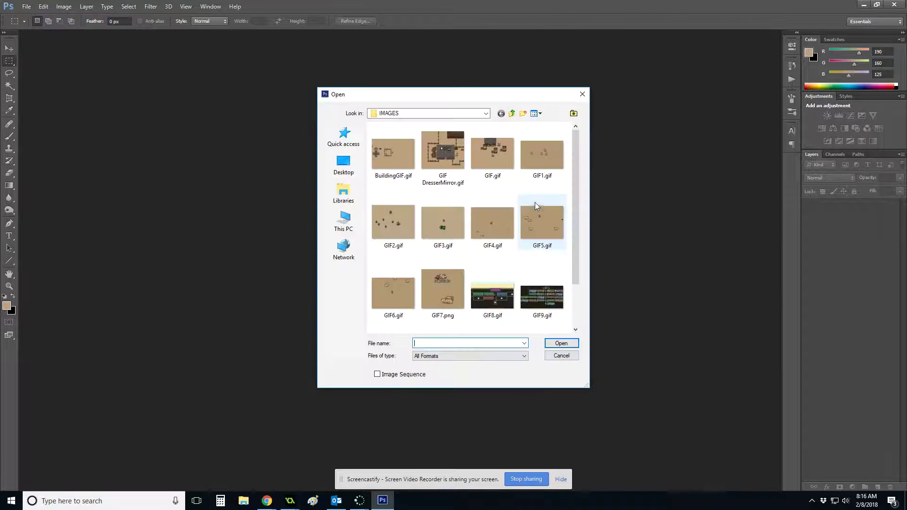
left_click(343, 165)
scroll(464, 249, "down", 3)
scroll(464, 249, "down", 5)
left_click(439, 275)
scroll(440, 277, "down", 3)
left_click(426, 222, "shift")
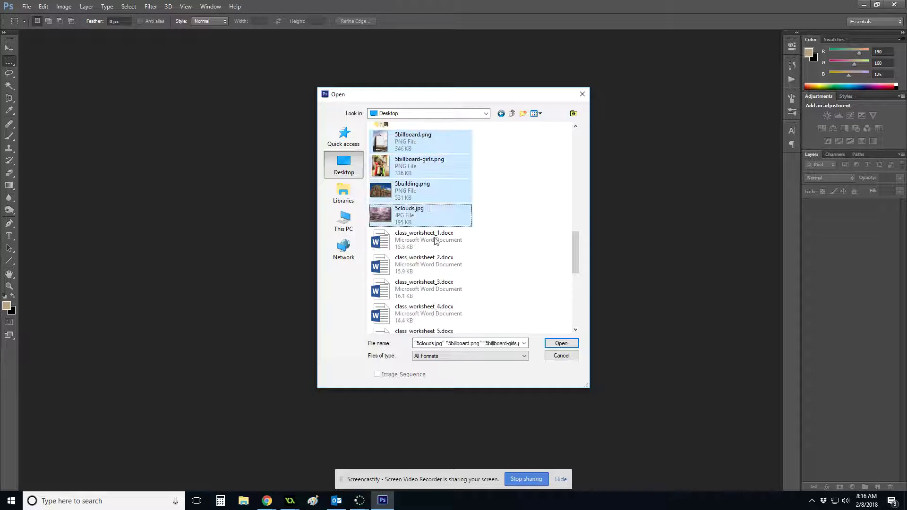
left_click(548, 344)
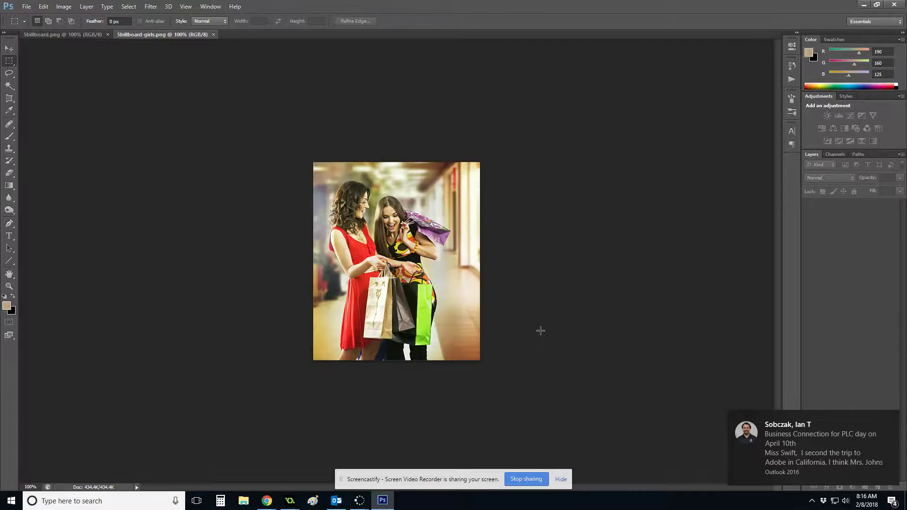
- Look over the 5billboard.png and 5billboard-girls.png images, then return to 5billboard.png
left_click(59, 36)
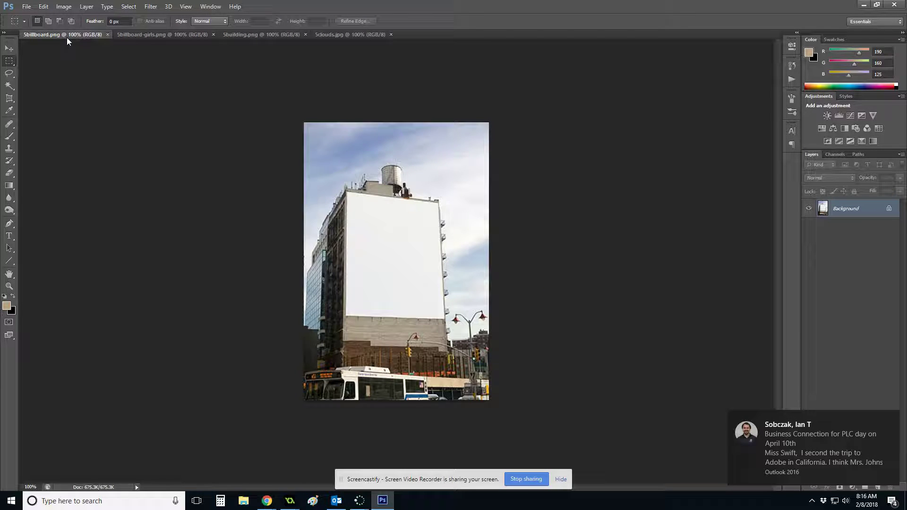
left_click(151, 37)
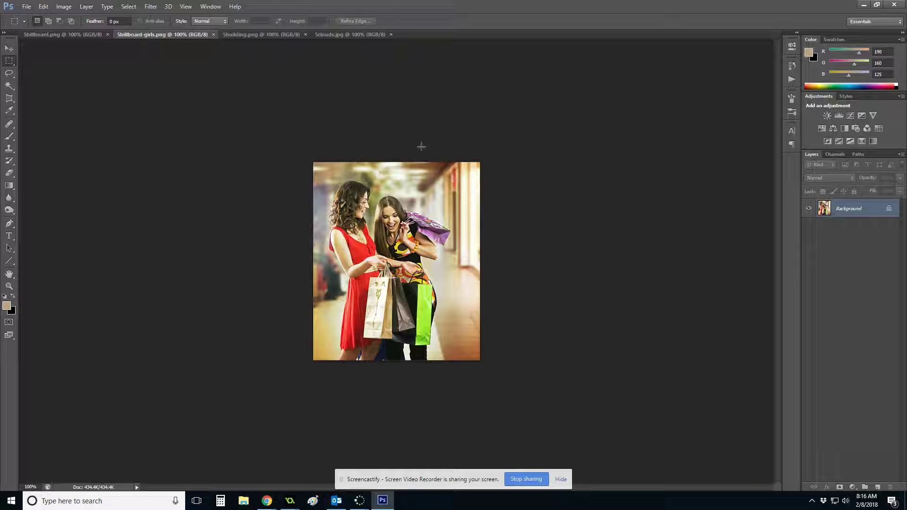
left_click(63, 37)
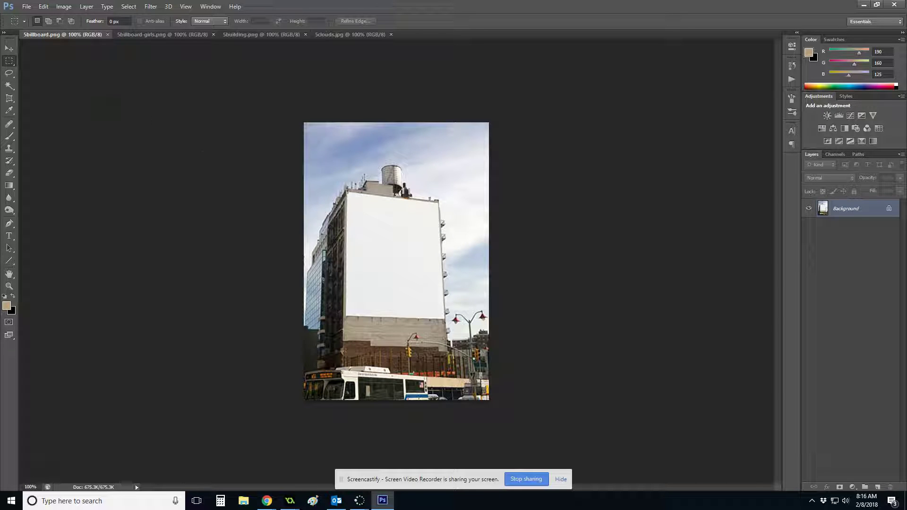
- Try to select the building's blank white billboard with the Rectangular Marquee tool
right_click(15, 66)
left_click(34, 68)
left_click_drag(411, 283, 441, 313)
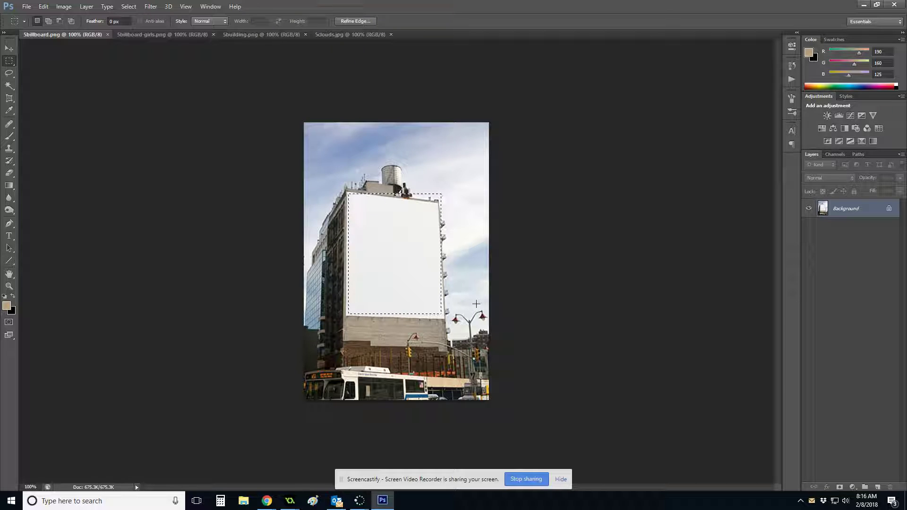
key("ctrl+d")
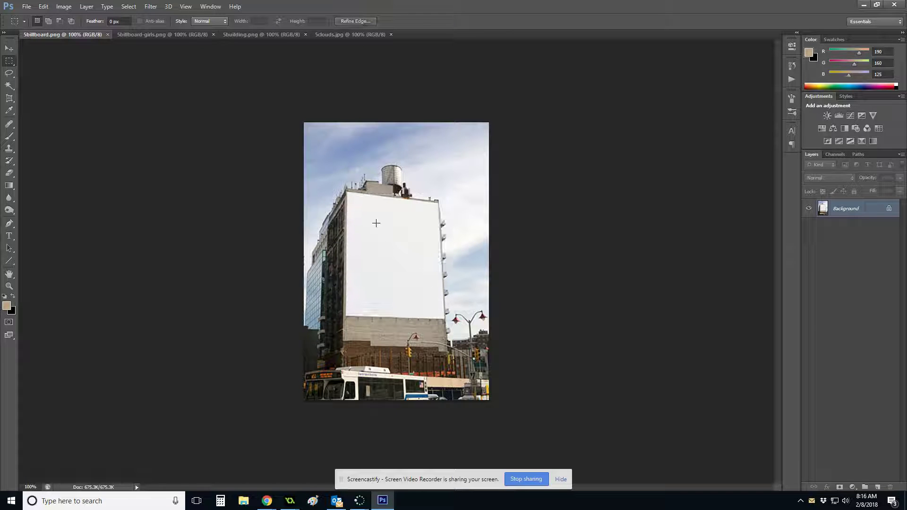
left_click_drag(350, 196, 440, 315)
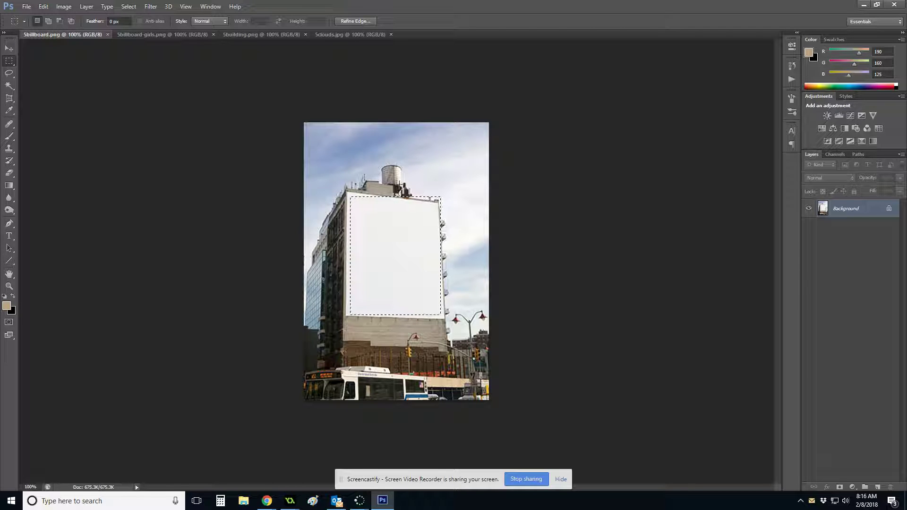
- Choose the Polygonal Lasso tool and clear the rectangular selection around the billboard
left_click(12, 76)
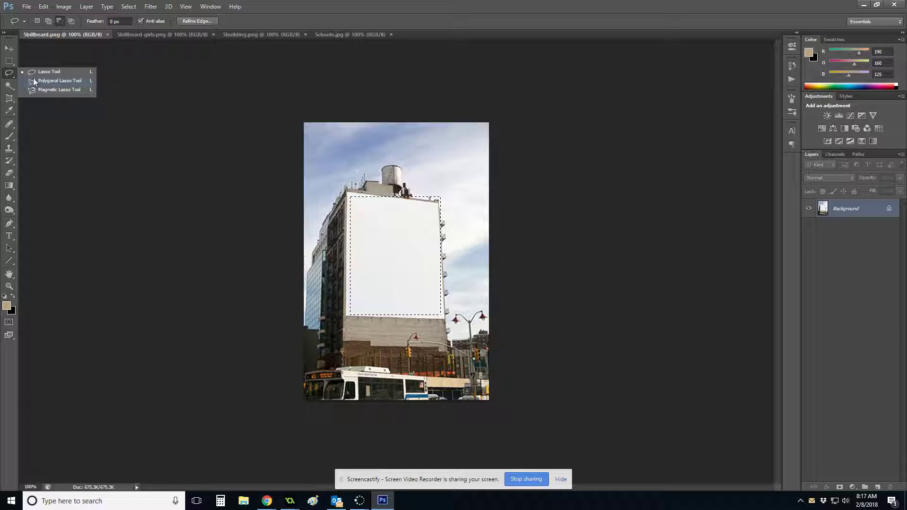
left_click(30, 82)
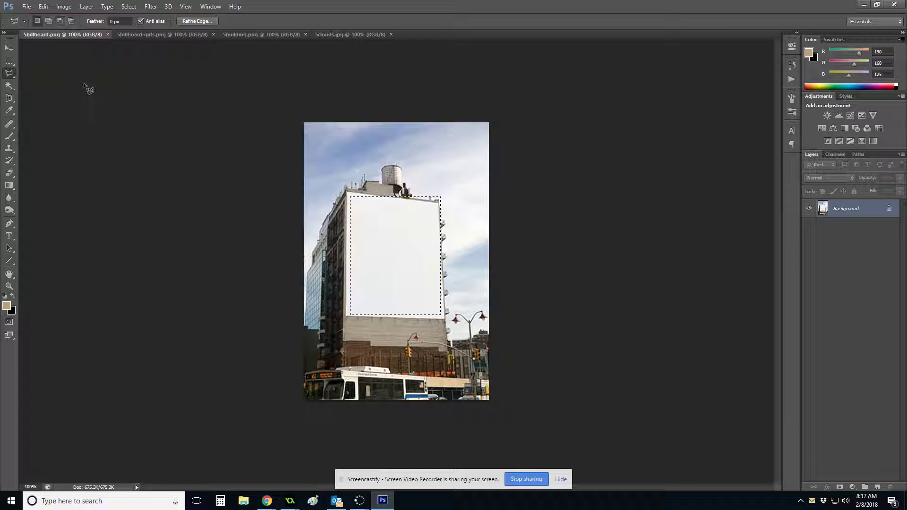
key("ctrl+d")
- Try out the Polygonal Lasso with an irregular zigzag selection across the sky and billboard, then deselect it
left_click(362, 152)
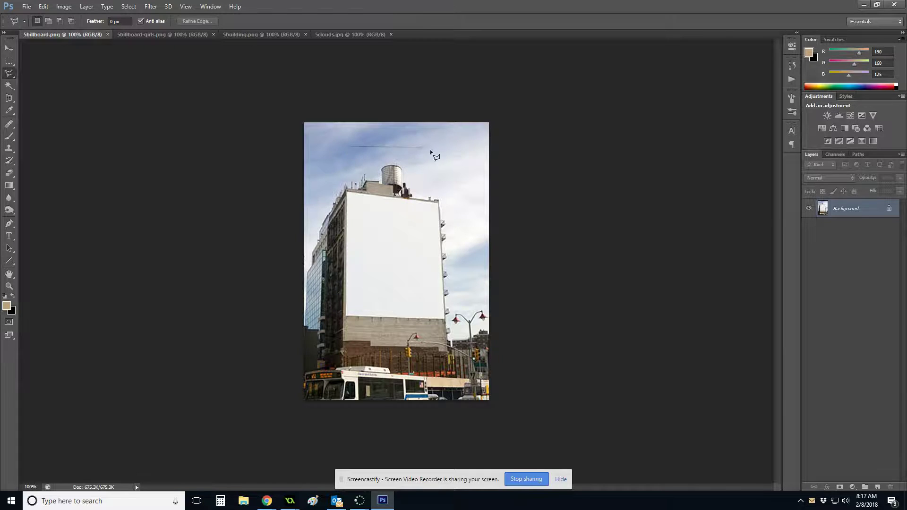
left_click(437, 144)
left_click(439, 315)
left_click(421, 229)
left_click(370, 309)
left_click(350, 235)
left_click(396, 205)
left_click(326, 179)
left_click(315, 140)
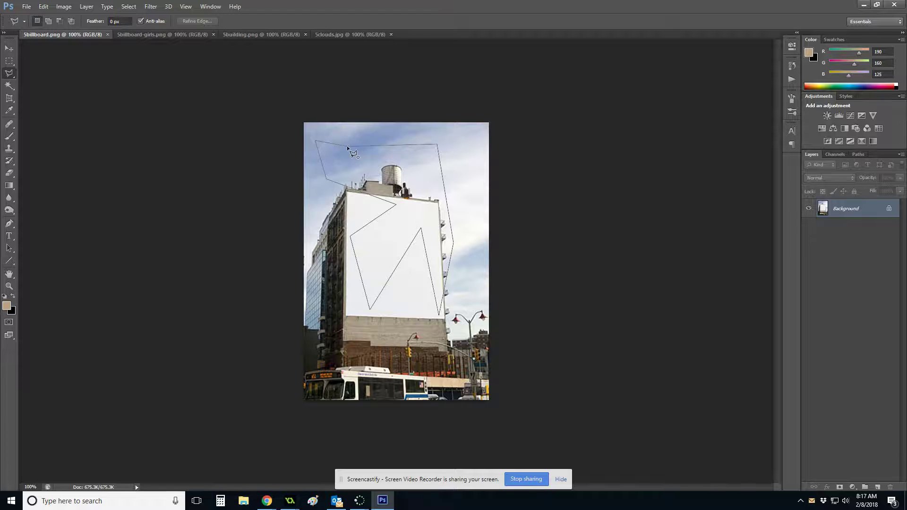
left_click(346, 145)
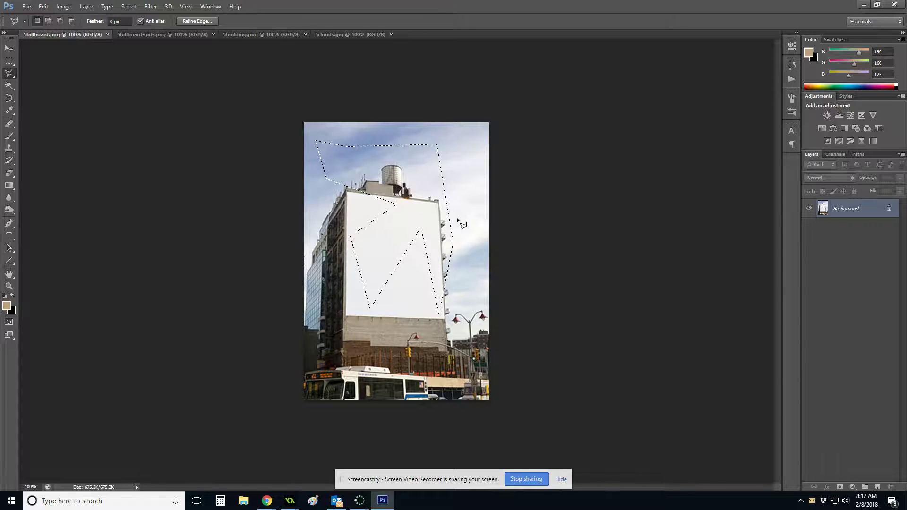
key("ctrl+d")
- Select the blank white billboard with the Polygonal Lasso, placing a point at each of its four corners
left_click(348, 194)
left_click(438, 203)
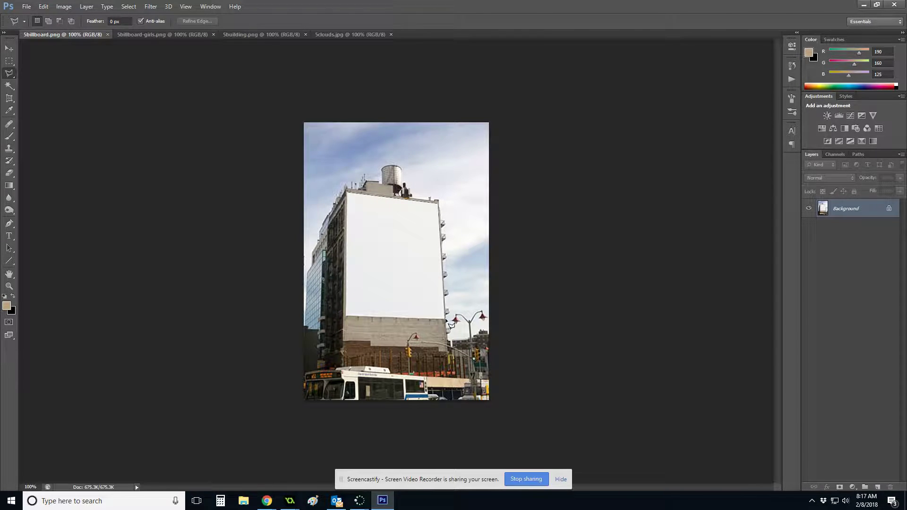
left_click(445, 320)
left_click(347, 315)
left_click(348, 193)
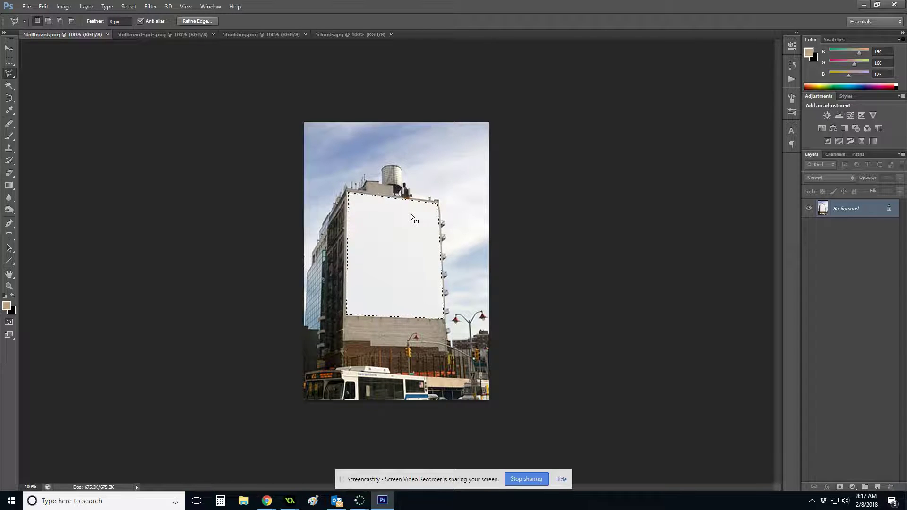
- Select the whole canvas of 5billboard-girls.png and copy it
left_click(141, 34)
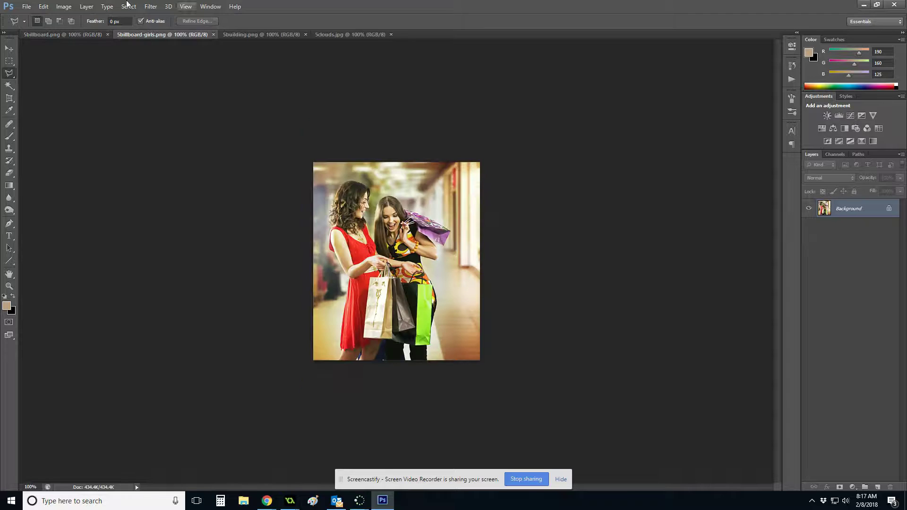
left_click(9, 61)
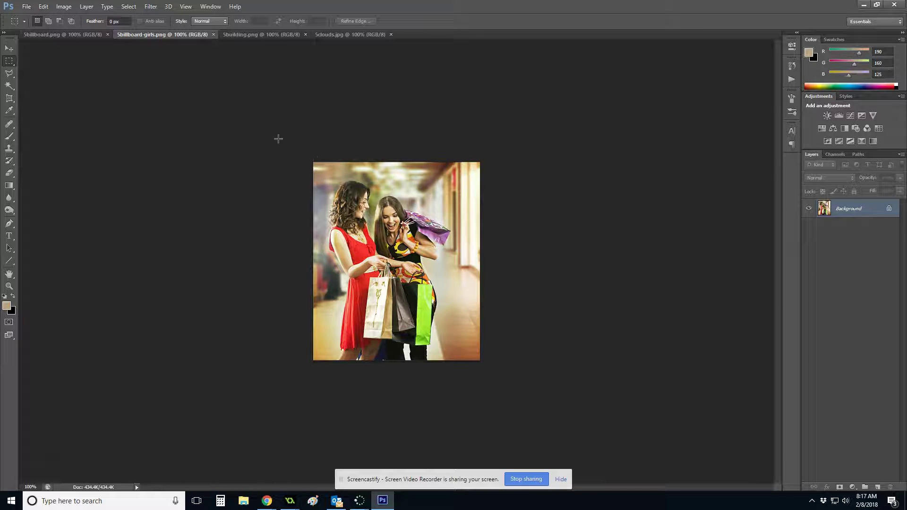
right_click(10, 66)
left_click_drag(296, 146, 579, 427)
key("ctrl+a")
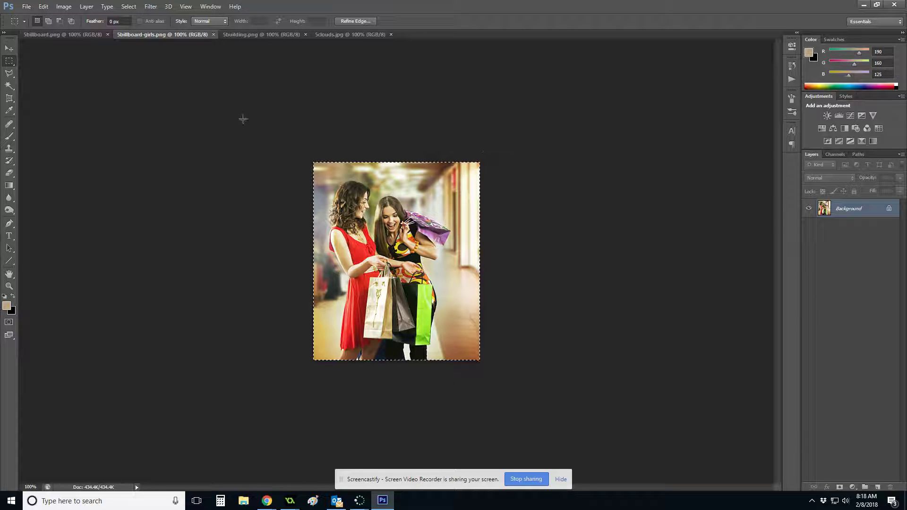
left_click(44, 8)
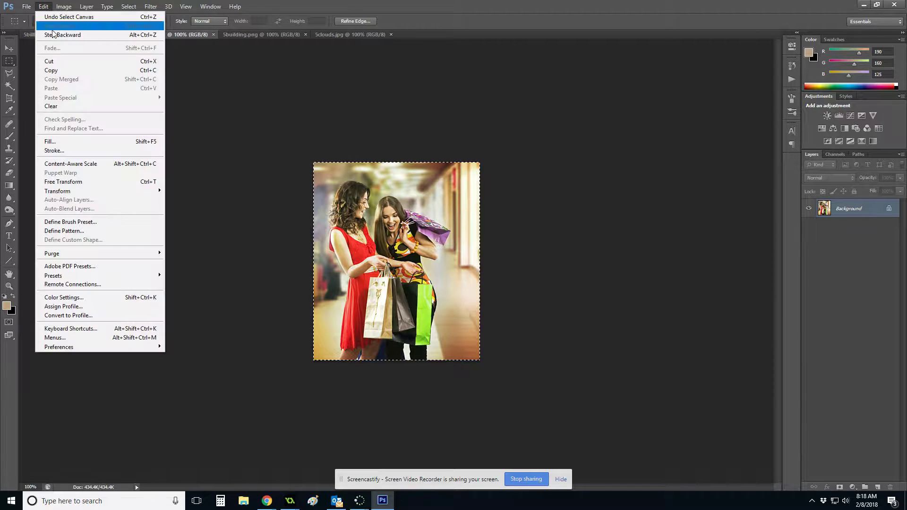
left_click(63, 70)
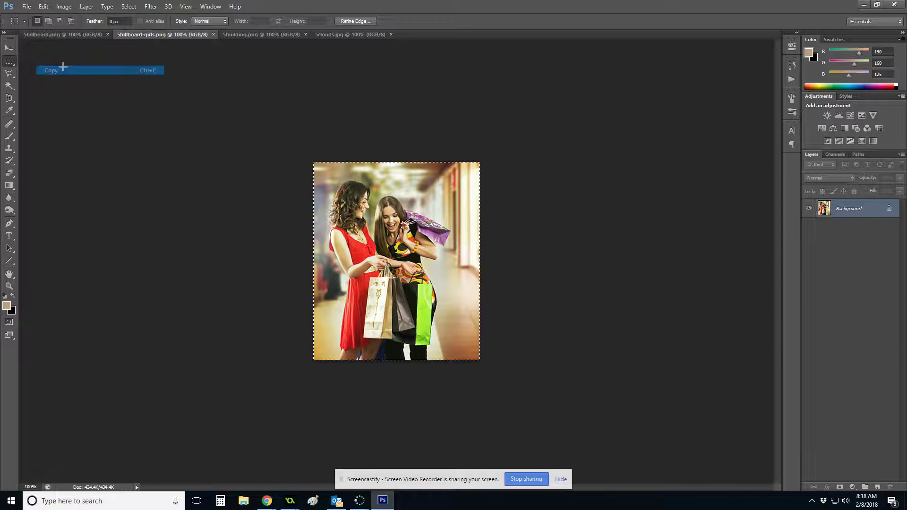
- Paste the copied photo into the billboard selection in 5billboard.png using Paste Into
left_click(63, 34)
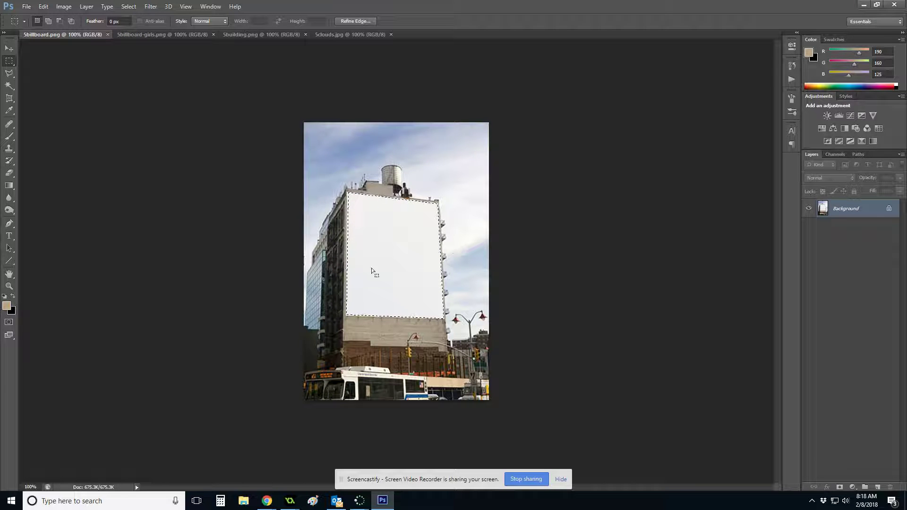
left_click(43, 7)
mouse_move(78, 103)
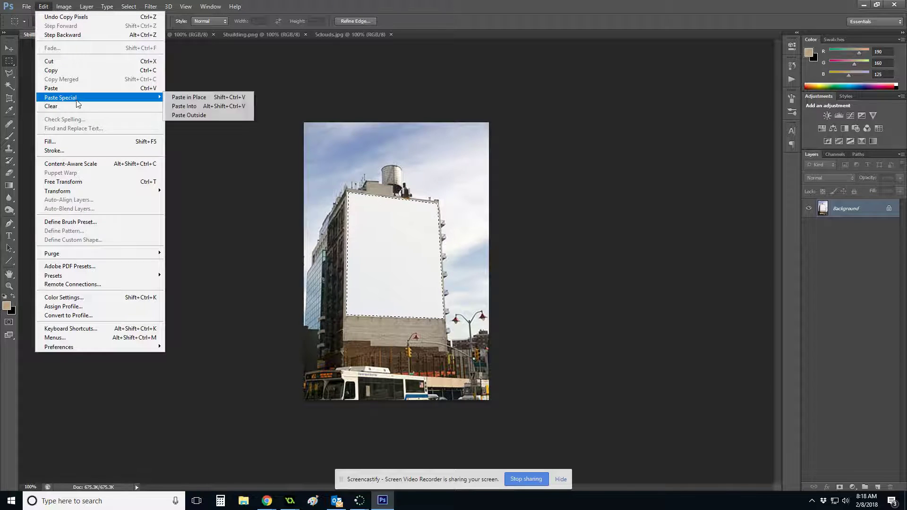
left_click(225, 108)
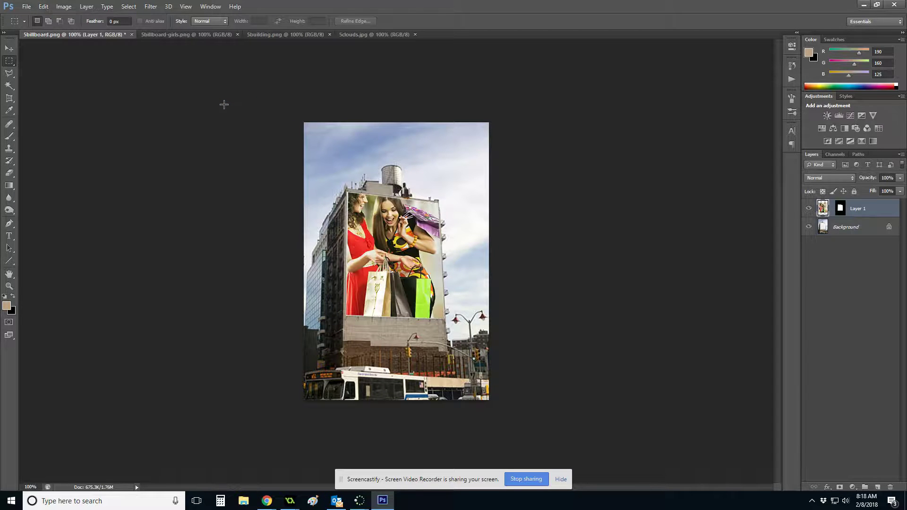
- Move the pasted photo on Layer 1 within the billboard and scale it to about 65.7% so both women fit
left_click(9, 48)
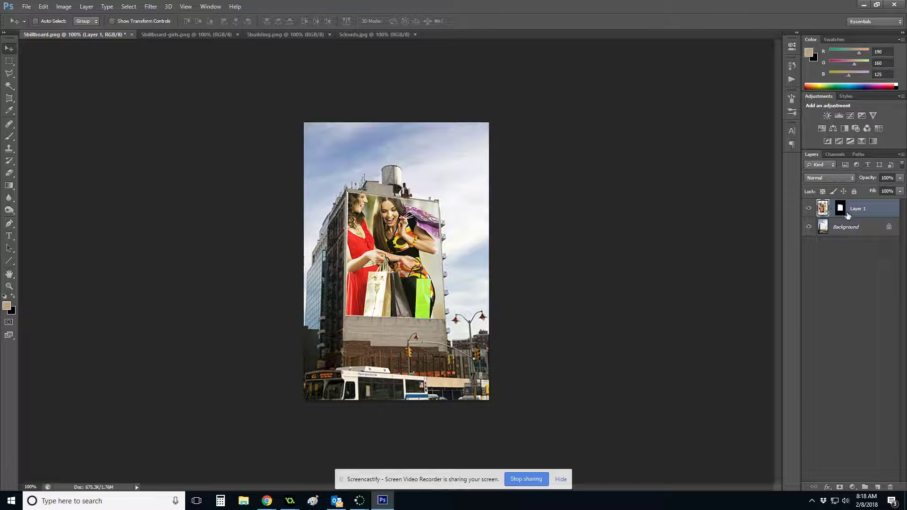
left_click(841, 210)
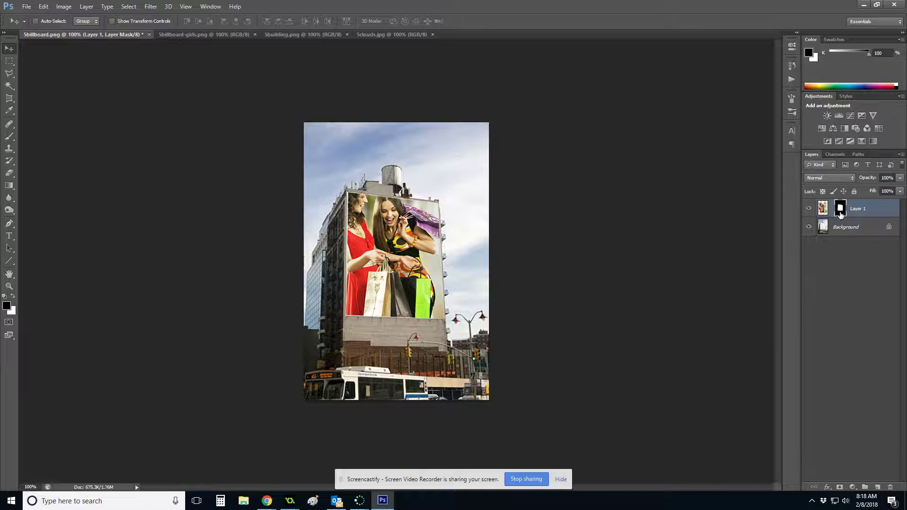
left_click(827, 208)
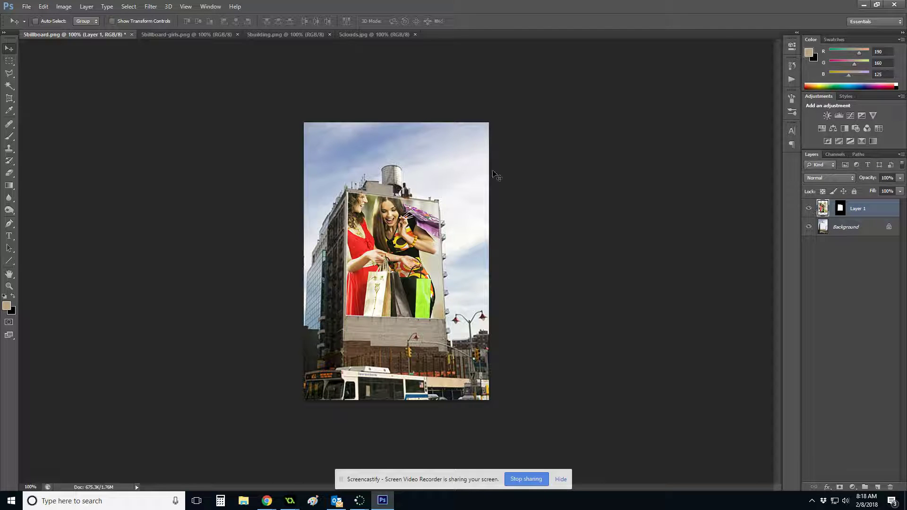
left_click_drag(387, 249, 414, 283)
key("ctrl+t")
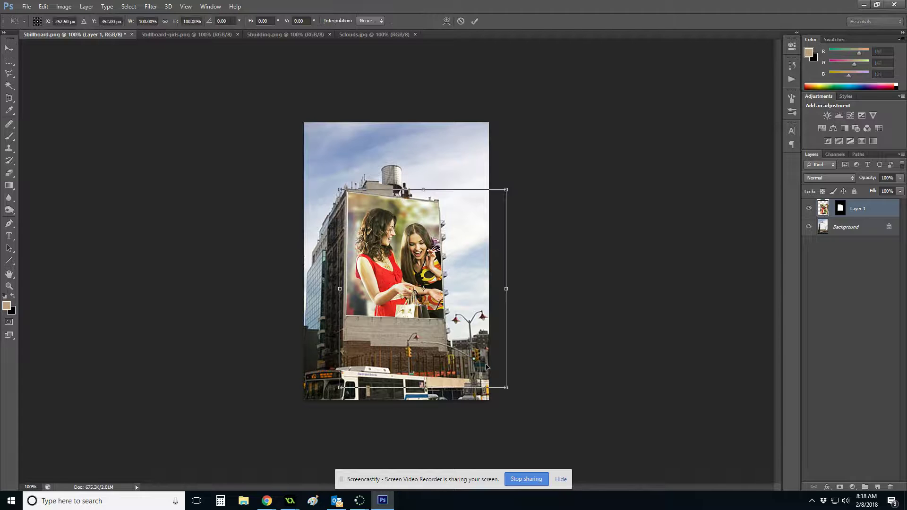
left_click_drag(503, 386, 437, 327)
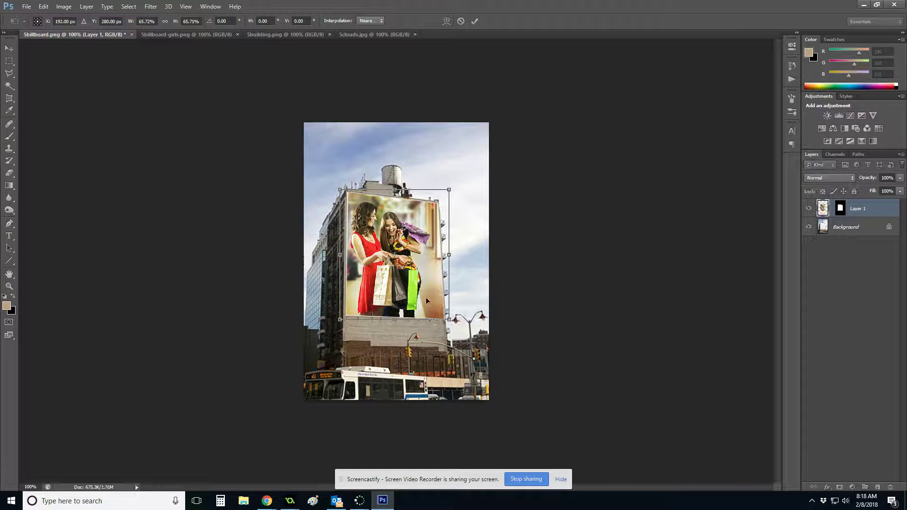
left_click(474, 21)
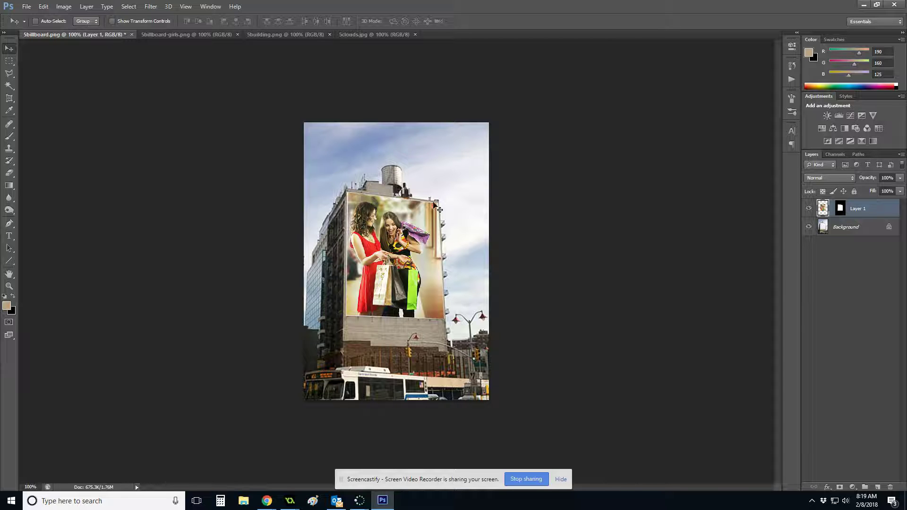
- Switch to the 5building.png image and activate the Polygonal Lasso tool
left_click(278, 36)
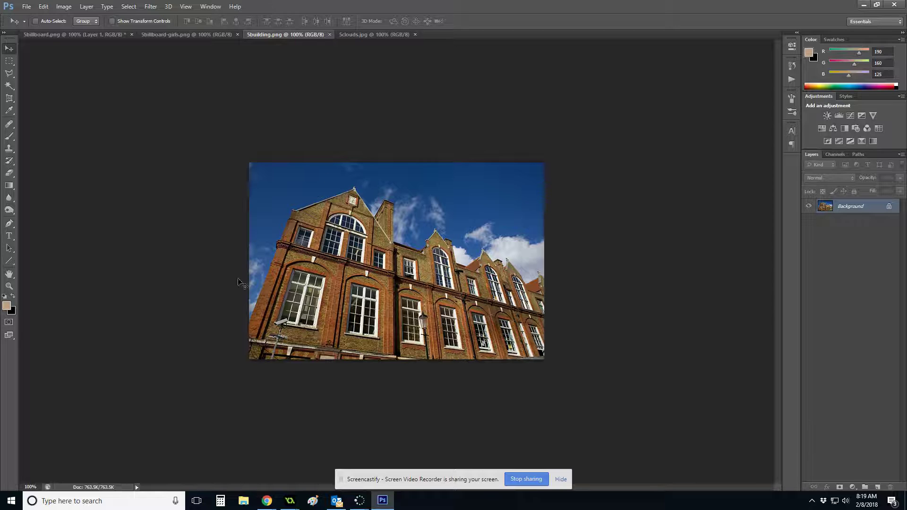
scroll(297, 282, "up", 5)
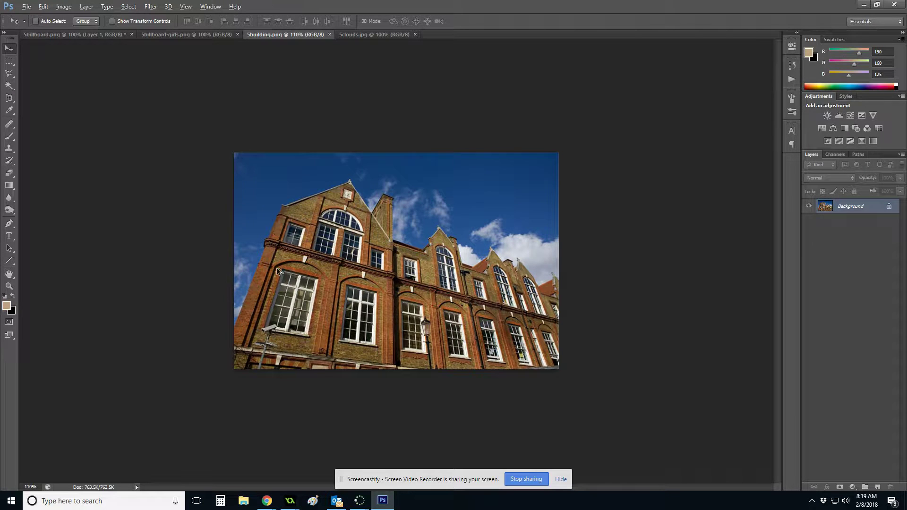
key("alt")
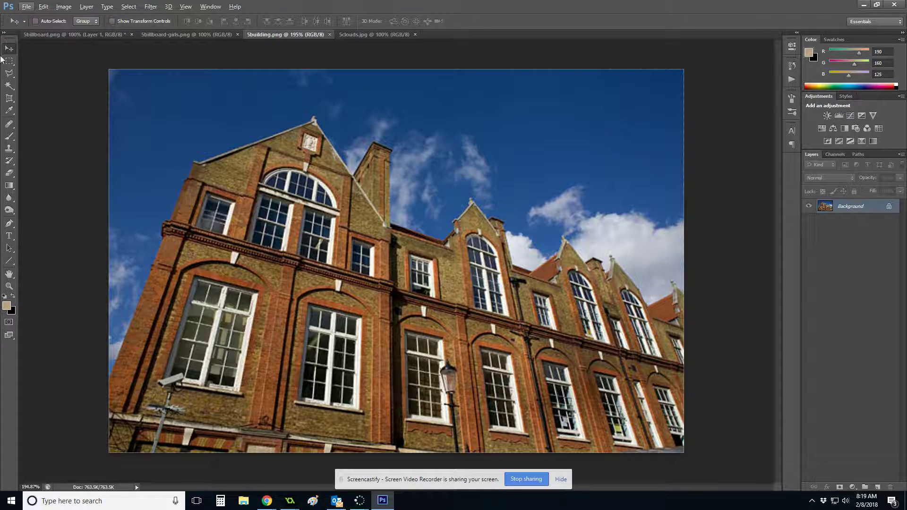
left_click(7, 75)
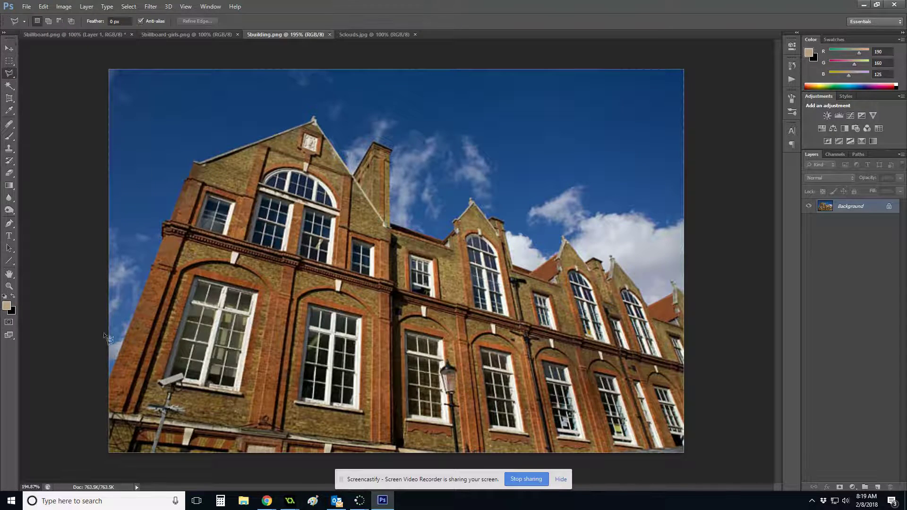
left_click(108, 378)
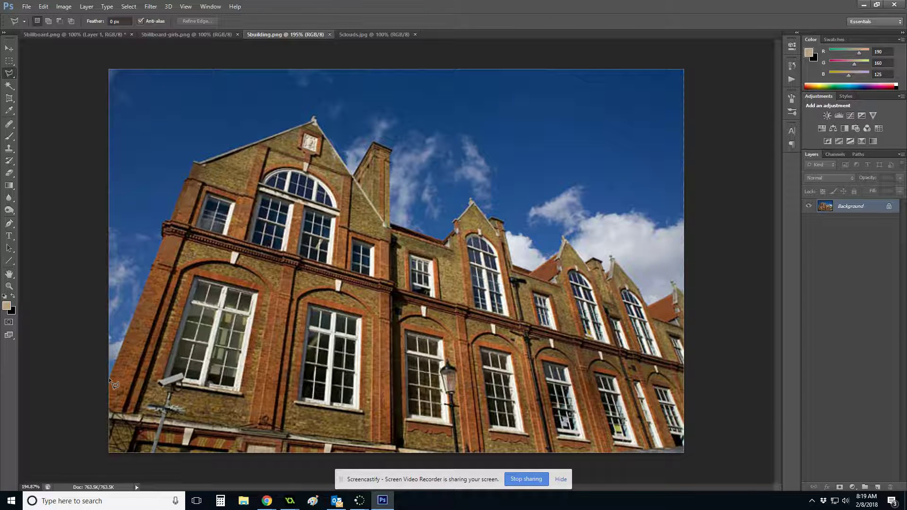
left_click(152, 265)
left_click(314, 116)
left_click(443, 109)
key("BackSpace")
key("Escape")
- Start a Polygonal Lasso outline at the image's left edge and trace the building's left wall up around the cornice
scroll(146, 245, "up", 6)
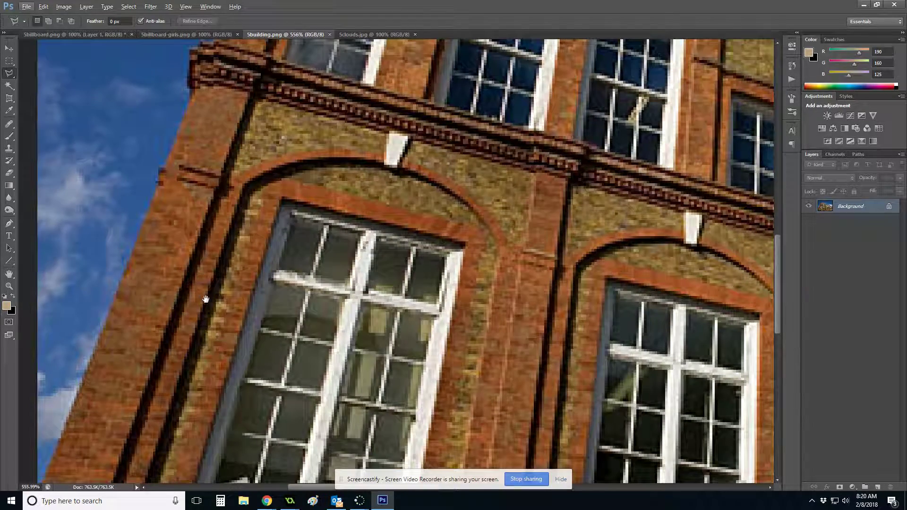
left_click_drag(777, 267, 778, 286)
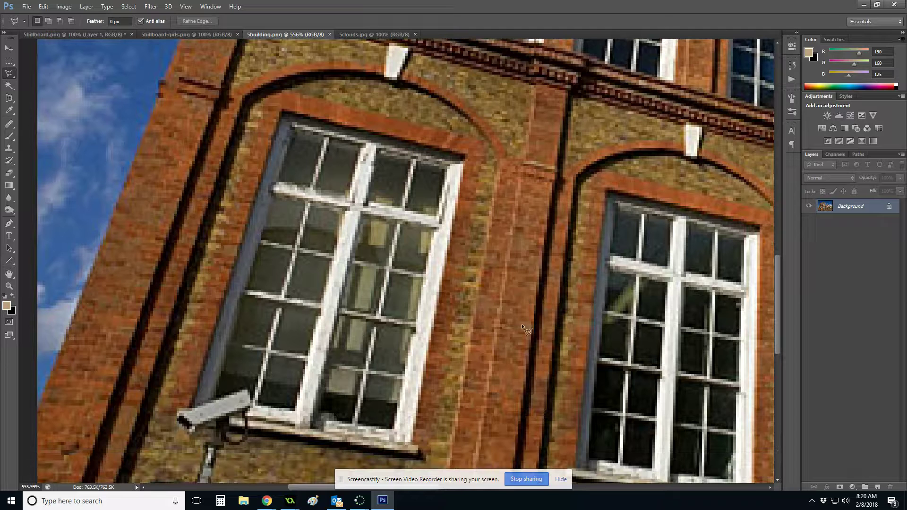
left_click(39, 409)
scroll(51, 390, "up", 2)
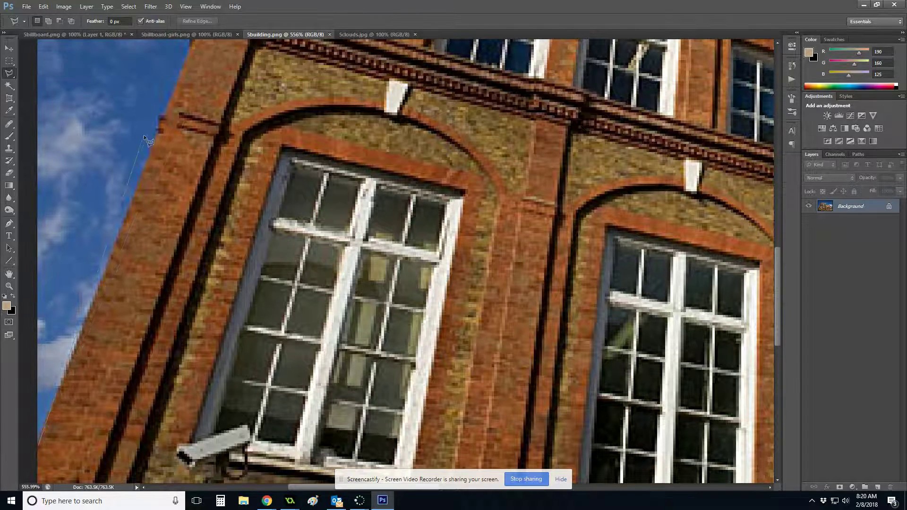
left_click(159, 116)
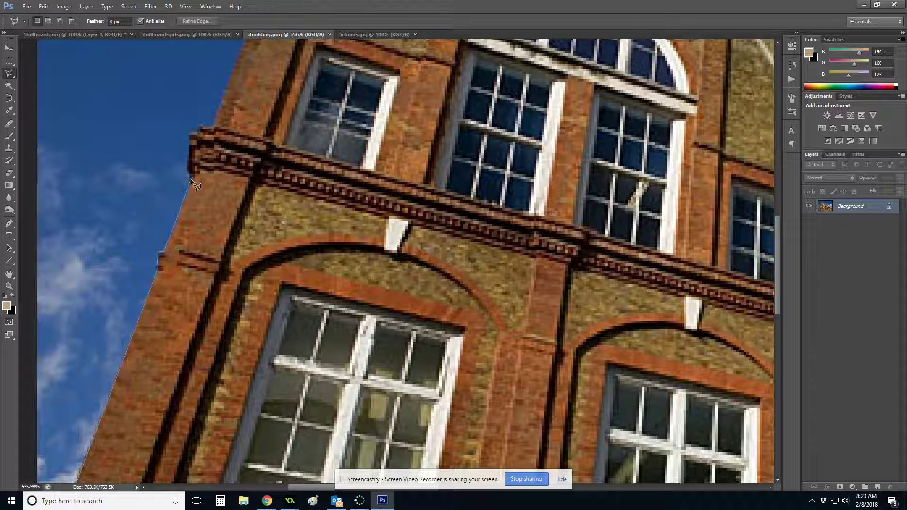
left_click(191, 178)
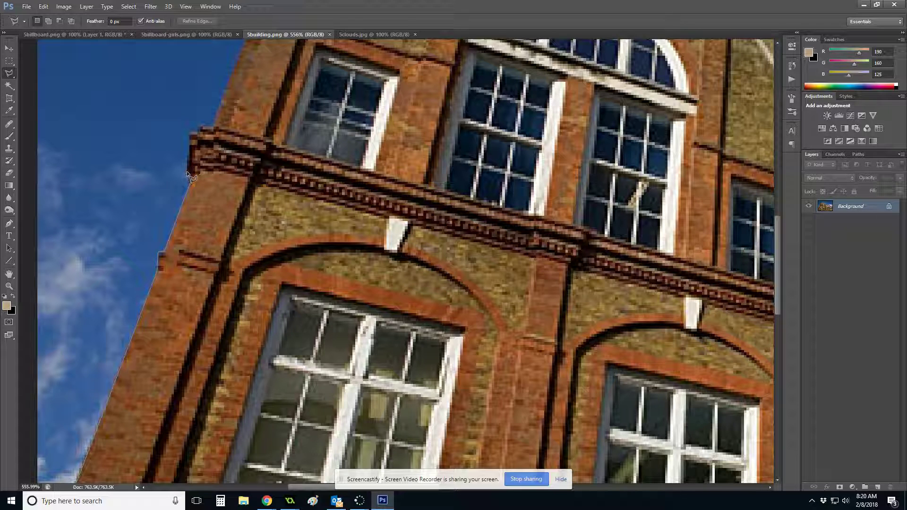
left_click(190, 135)
left_click(200, 125)
- Continue the lasso outline up the upper left wall and along the roof slope to the tip of the largest gable
scroll(217, 134, "up", 5)
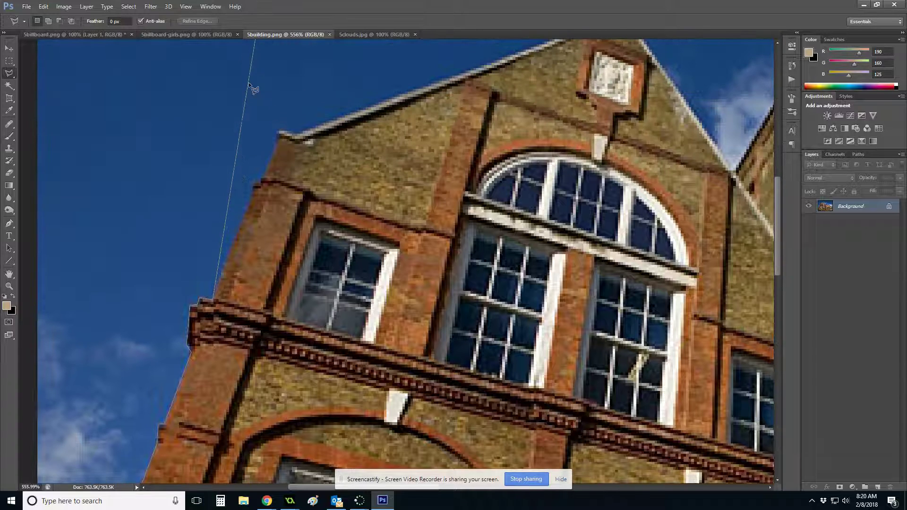
left_click(253, 186)
left_click(261, 178)
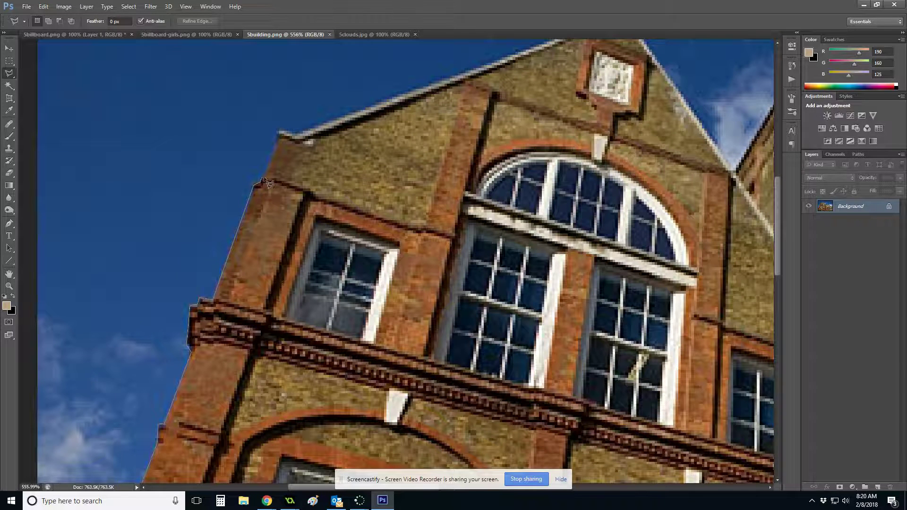
left_click(278, 129)
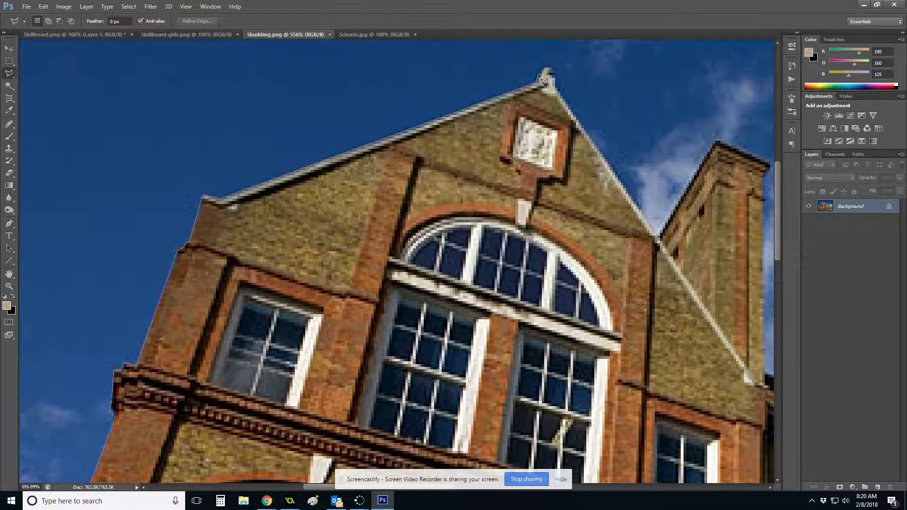
left_click(551, 69)
- Trace down the largest gable, around the tall chimney and along the low roof to the base of the second gable
left_click(655, 235)
left_click(715, 140)
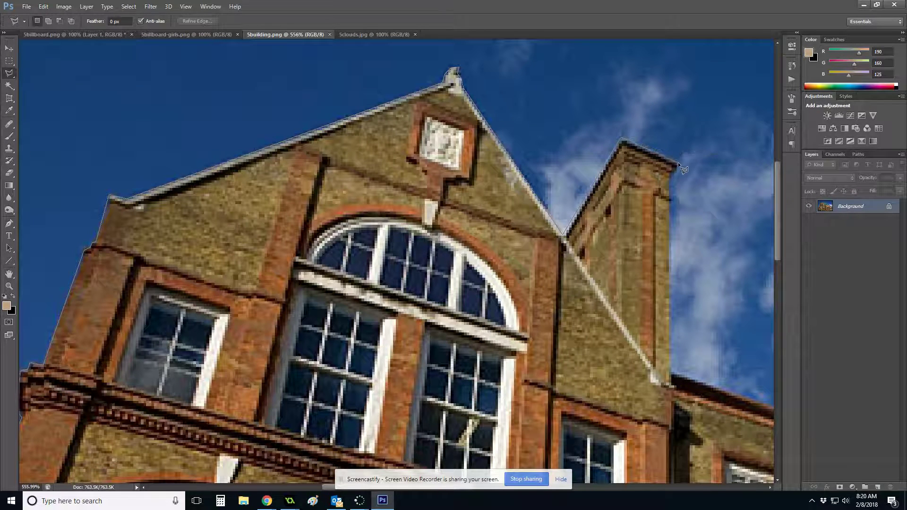
left_click(671, 175)
left_click(671, 376)
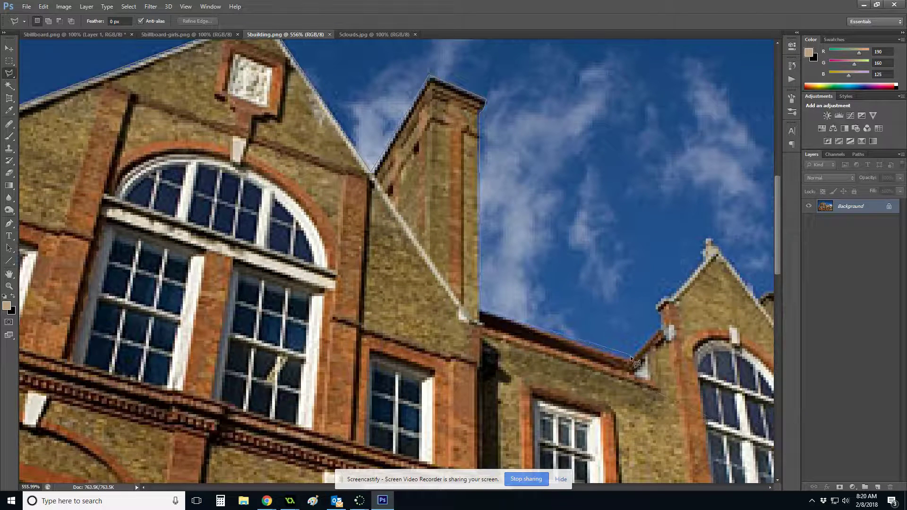
left_click(629, 358)
- Trace the outline over the second gable and its chimney down to the red roof behind it
left_click(702, 263)
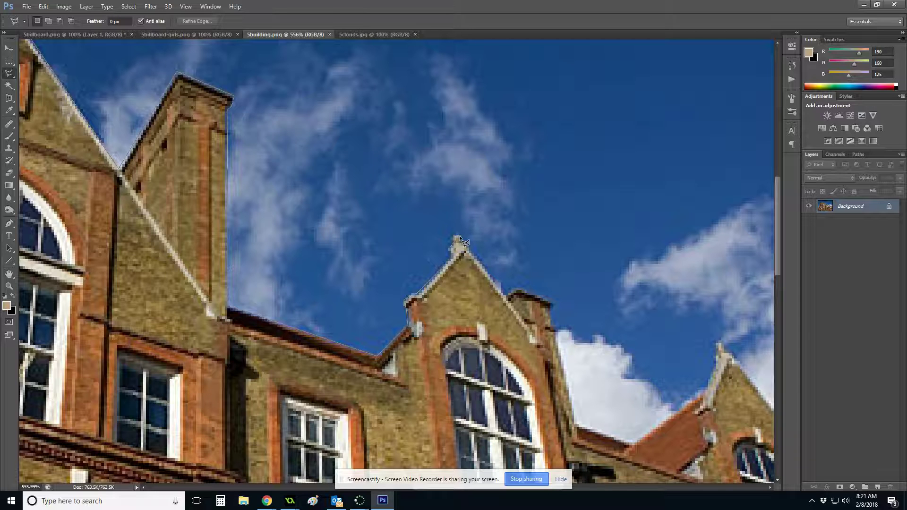
left_click(513, 290)
left_click(557, 329)
left_click(575, 423)
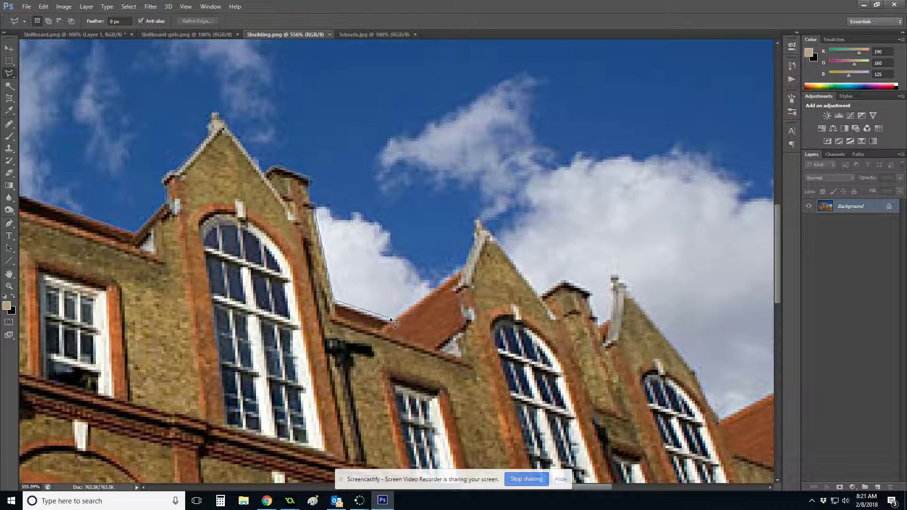
- Trace the outline along the red roof, over the third gable and across the top of its chimney
left_click(390, 319)
left_click(475, 218)
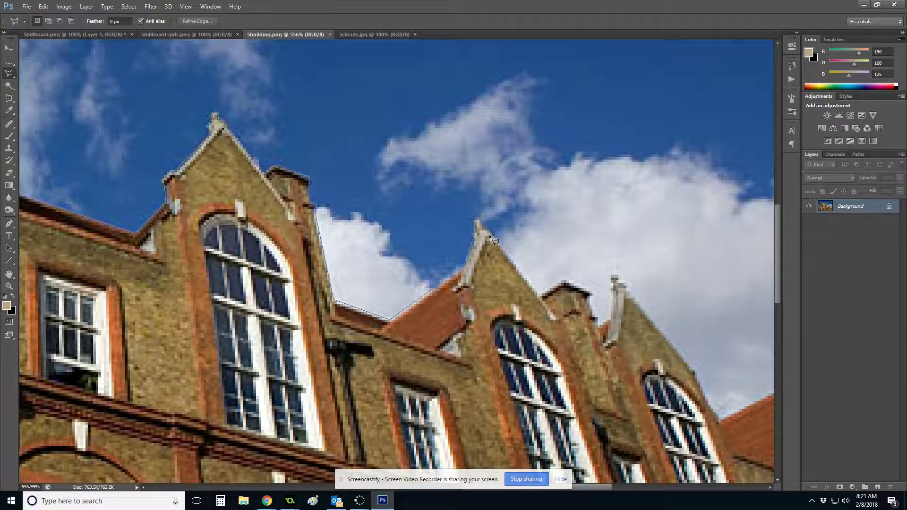
left_click(538, 292)
left_click(564, 281)
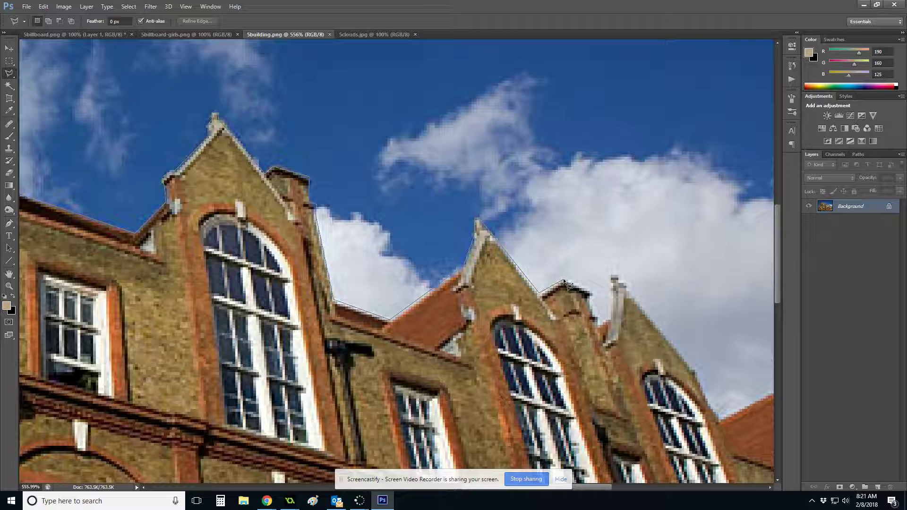
left_click(590, 294)
- Trace the outline over the fourth gable and the last roof to the building's end at the image's right edge
left_click(608, 319)
left_click(612, 278)
left_click(694, 370)
left_click(719, 418)
scroll(718, 418, "right", 5)
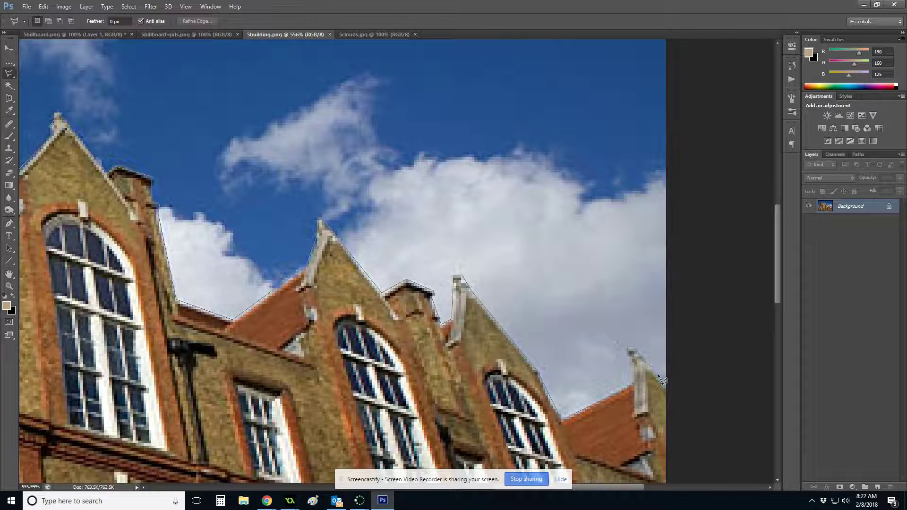
left_click(665, 390)
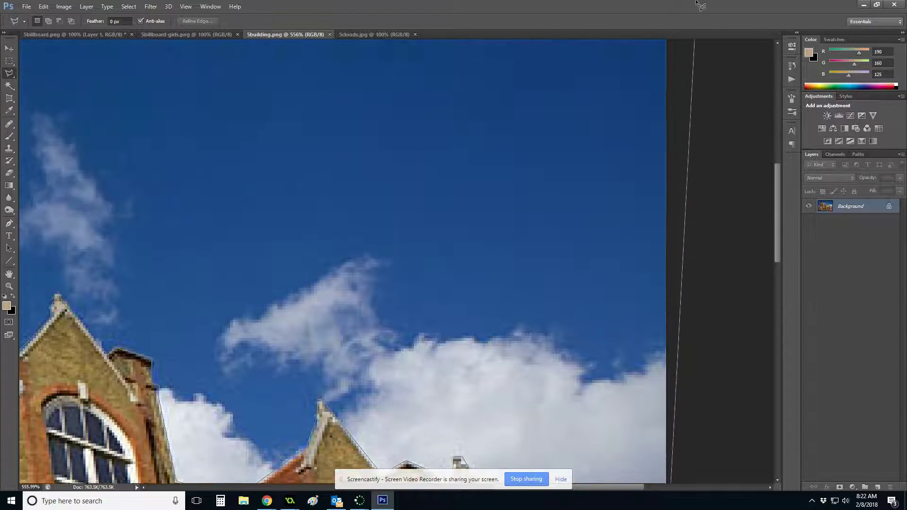
- Enclose the sky by running the lasso above and outside the canvas, and close it at the starting point
left_click(584, 219)
left_click(453, 88)
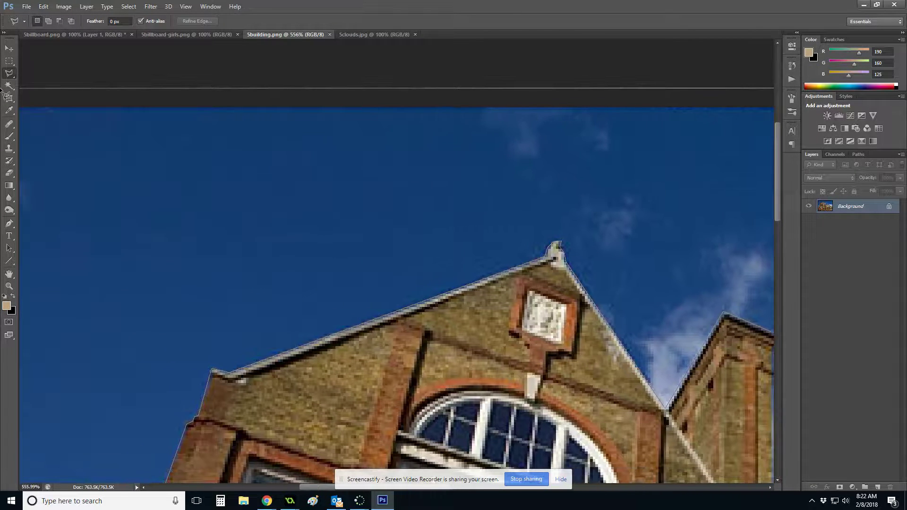
left_click(71, 96)
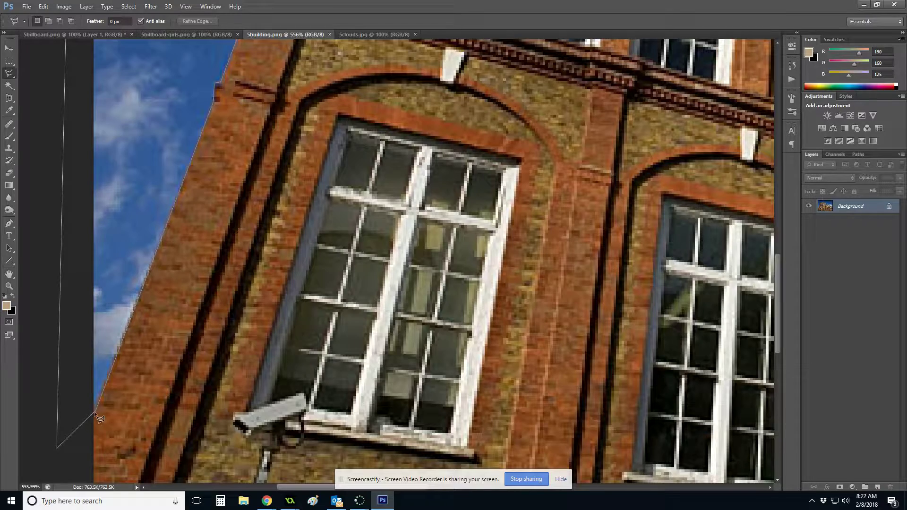
double_click(95, 412)
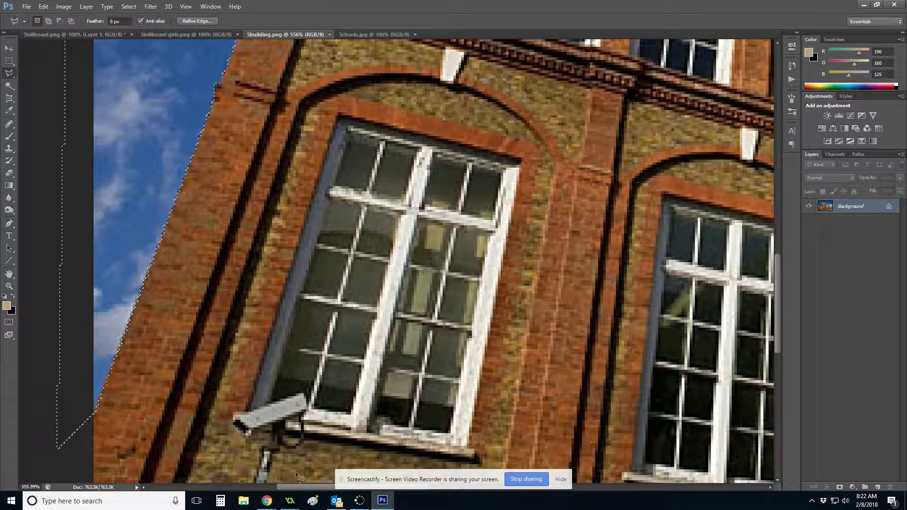
- Try filling the selected sky area and undo the fill
left_click_drag(297, 487, 539, 444)
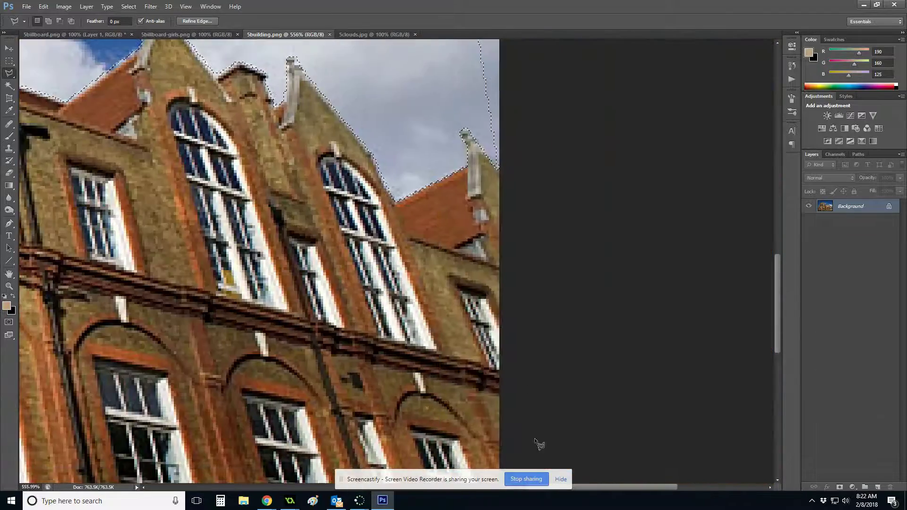
scroll(512, 284, "up", 10)
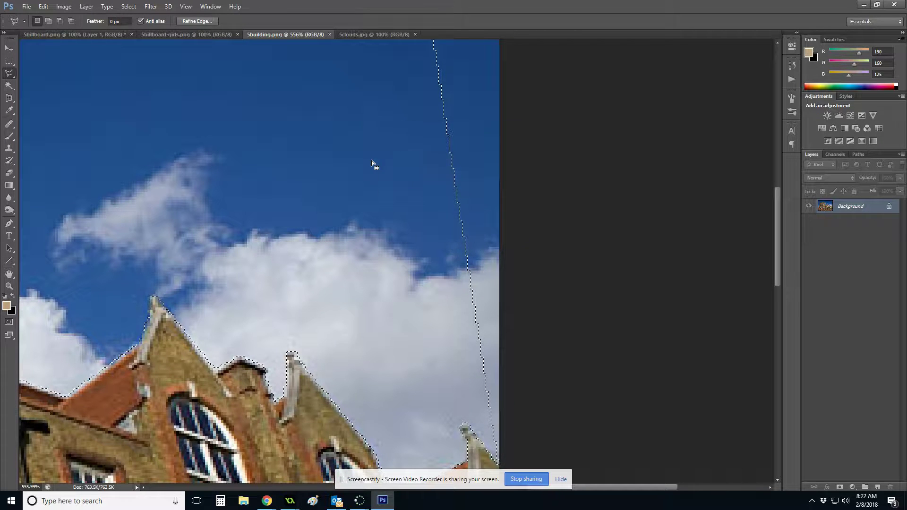
key("shift+F5")
key("Return")
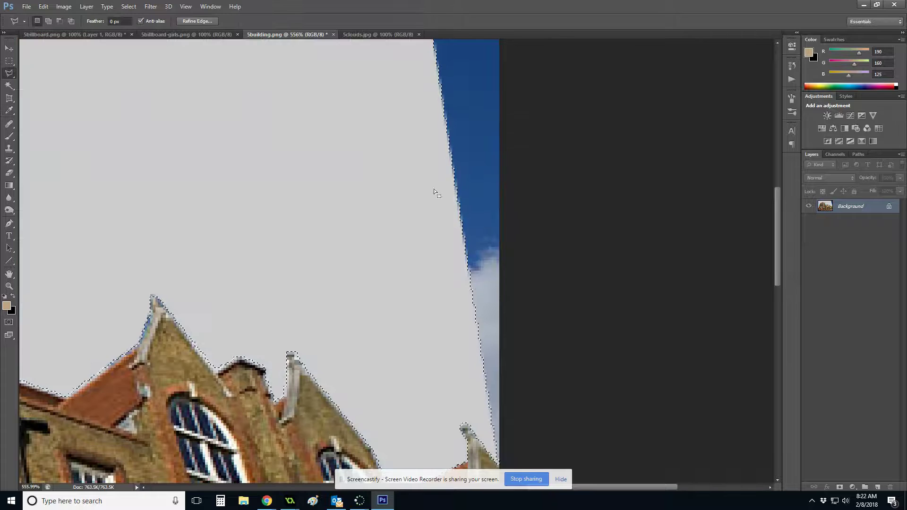
key("ctrl+z")
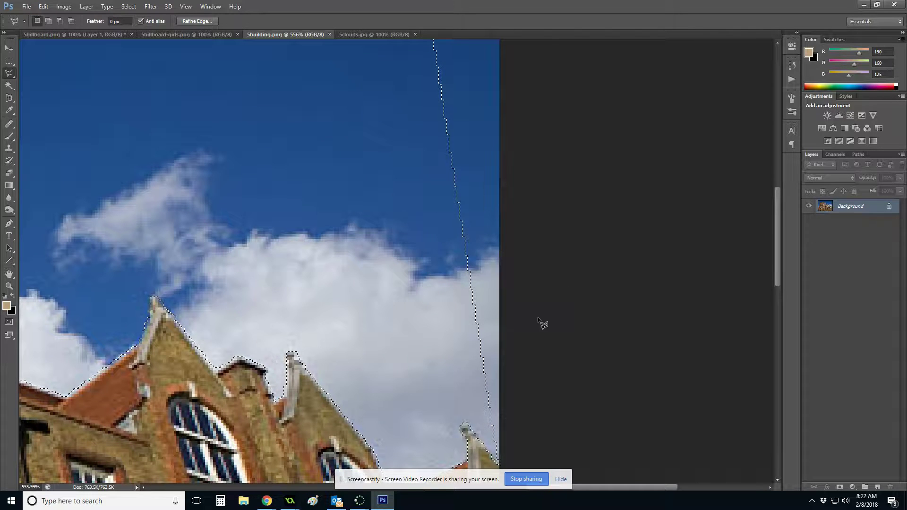
- Add the missed strip of sky along the image's right edge with the Lasso tool in Add to selection mode
left_click(10, 73)
left_click(35, 75)
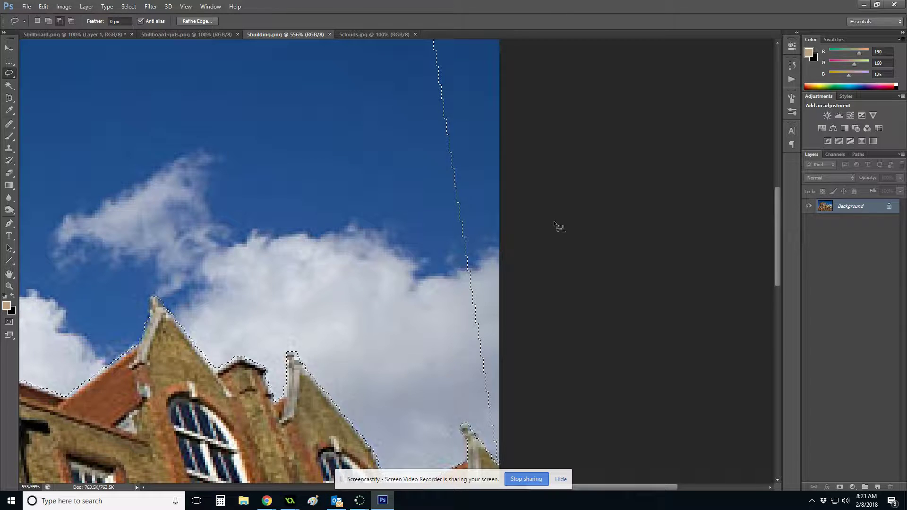
left_click(51, 21)
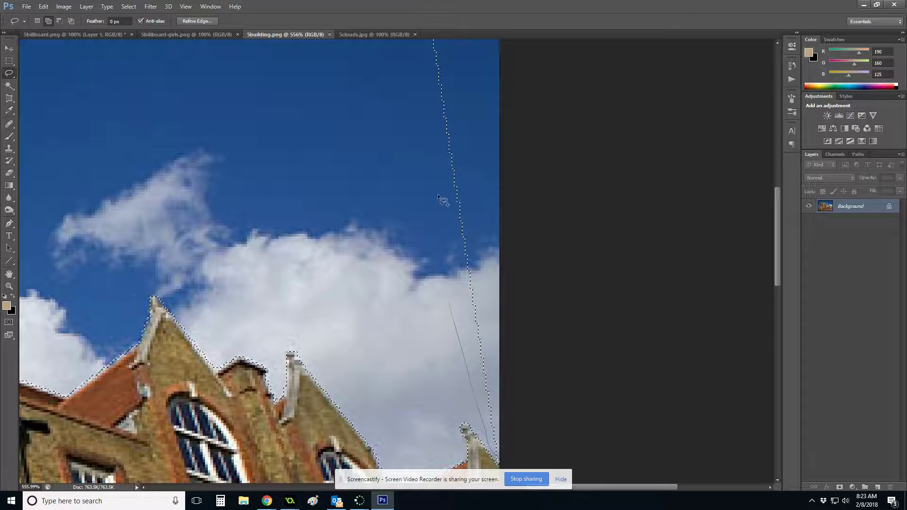
mouse_move(704, 369)
left_mouse_down()
mouse_move(633, 280)
mouse_move(610, 199)
left_mouse_up()
scroll(608, 226, "up", 5)
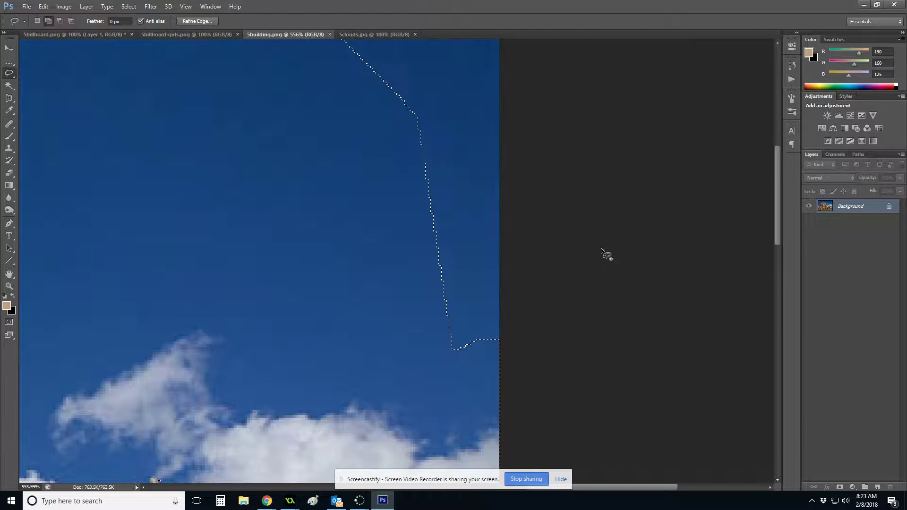
mouse_move(537, 365)
left_mouse_down()
mouse_move(636, 274)
mouse_move(533, 373)
left_mouse_up()
mouse_move(449, 268)
left_mouse_down()
mouse_move(497, 305)
mouse_move(516, 360)
mouse_move(502, 321)
left_mouse_up()
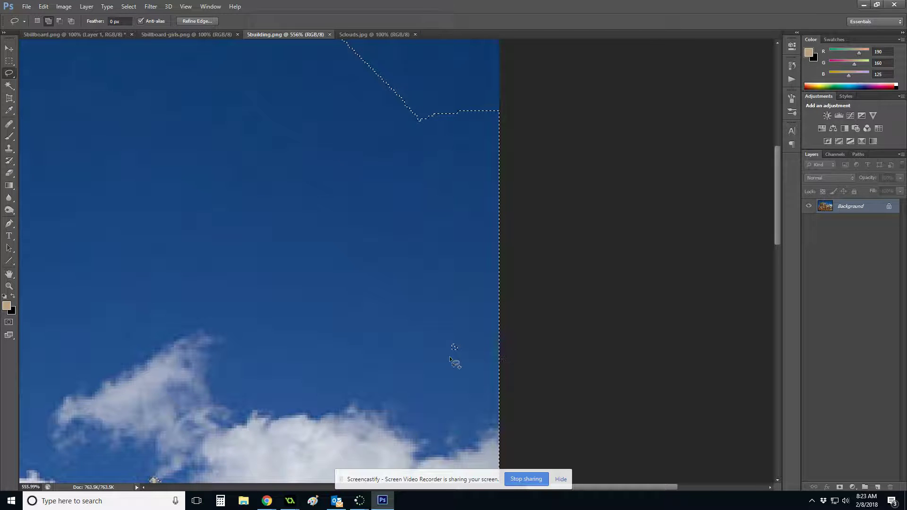
- Add the image's upper right corner of sky to the selection with the Lasso
scroll(541, 279, "up", 3)
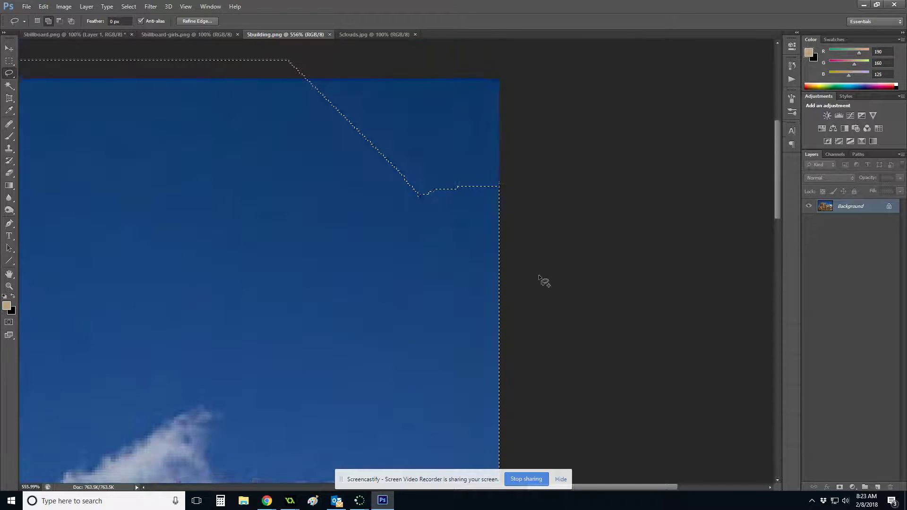
mouse_move(348, 105)
left_mouse_down()
mouse_move(370, 296)
mouse_move(442, 314)
mouse_move(661, 147)
mouse_move(497, 4)
mouse_move(398, 21)
left_mouse_up()
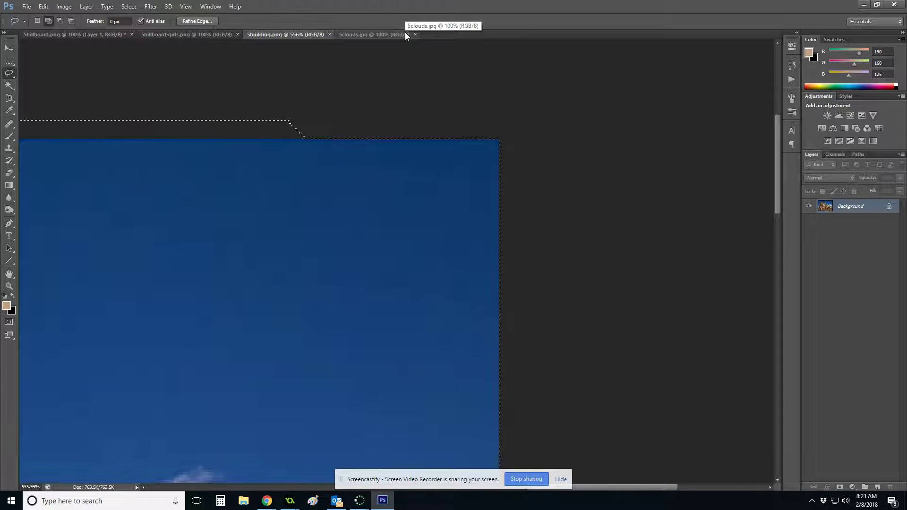
scroll(327, 192, "down", 1)
scroll(327, 192, "down", 5)
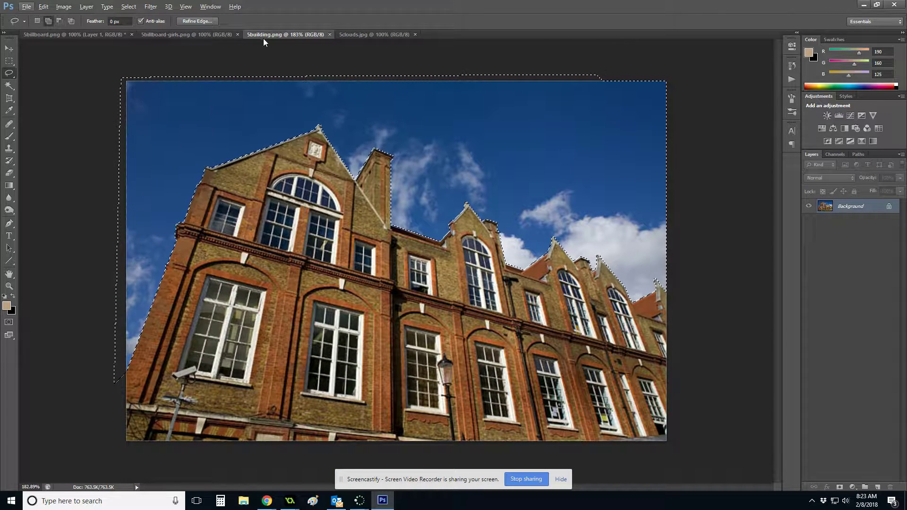
- Select the entire 5clouds.jpg image and copy it
left_click(349, 34)
key("ctrl+a")
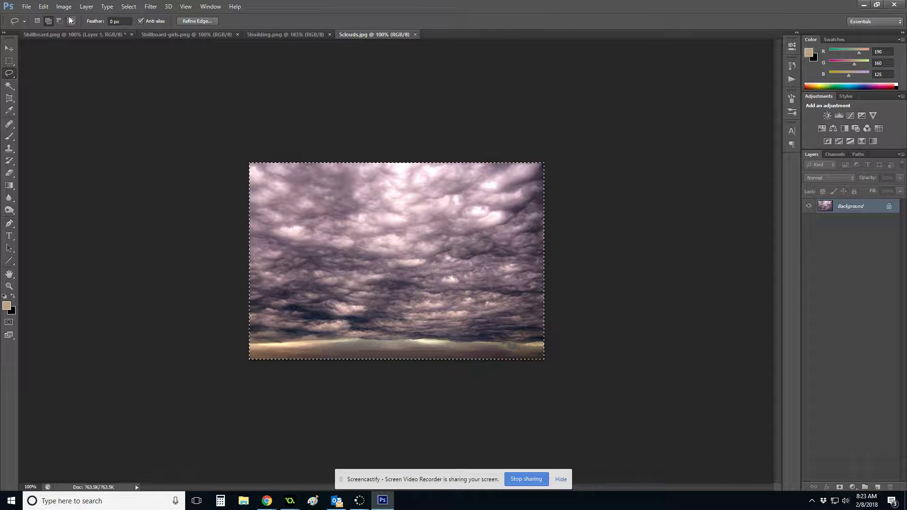
left_click(47, 7)
left_click(53, 70)
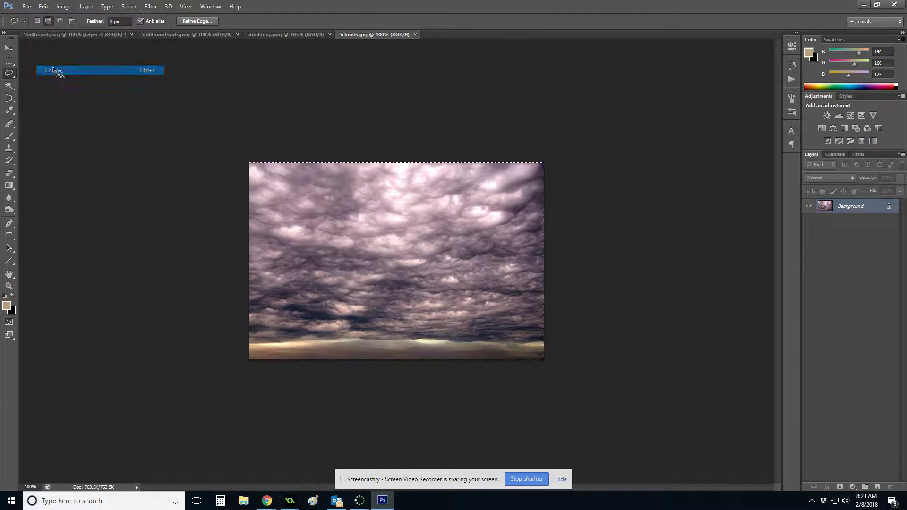
- Paste the copied clouds into the sky selection of 5building.png with Paste Into
left_click(281, 38)
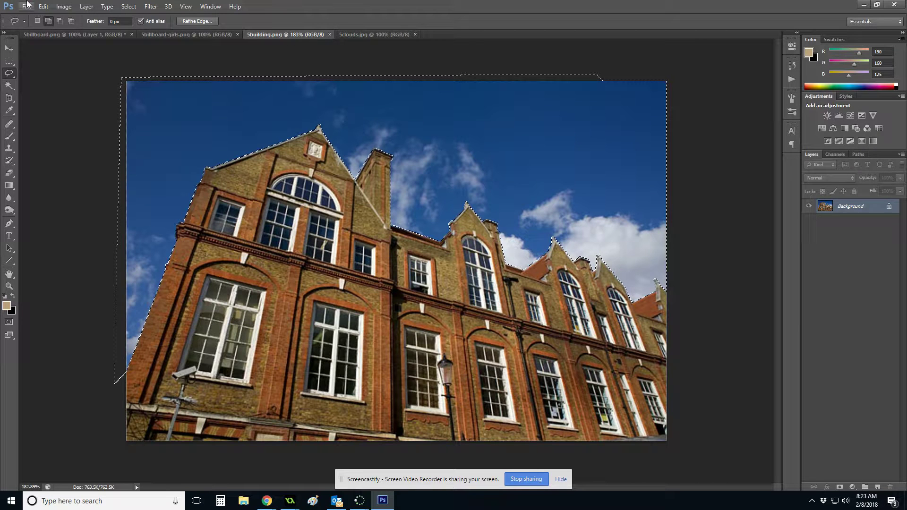
left_click(43, 7)
mouse_move(92, 99)
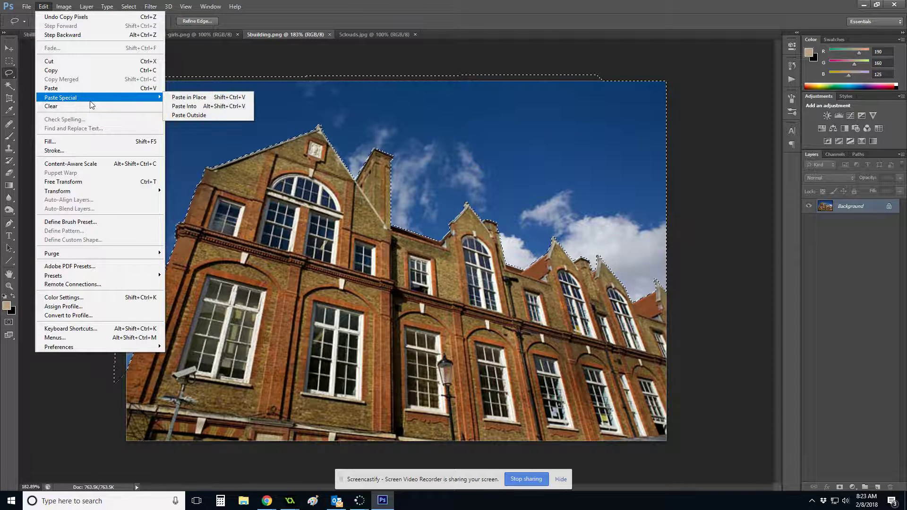
left_click(217, 107)
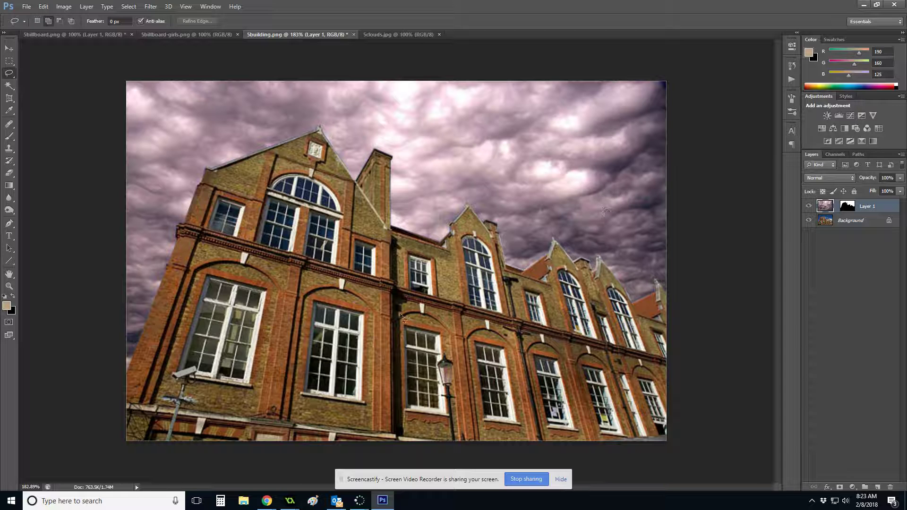
- Toggle the pasted clouds layer's visibility off and on to compare the skies, and undo the paste
left_click(812, 207)
left_click(811, 208)
left_click(811, 208)
left_click(811, 207)
key("ctrl+z")
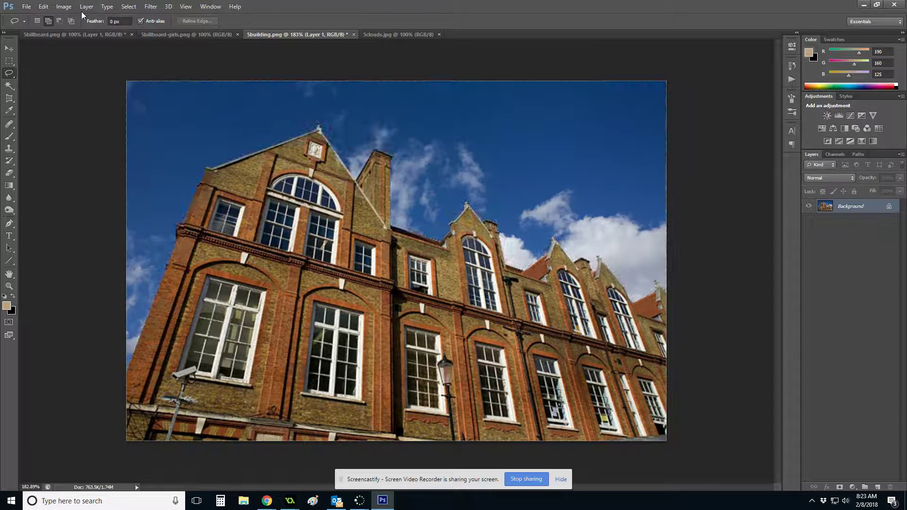
- Try Paste in Place for the copied clouds on the building image and undo it
left_click(43, 6)
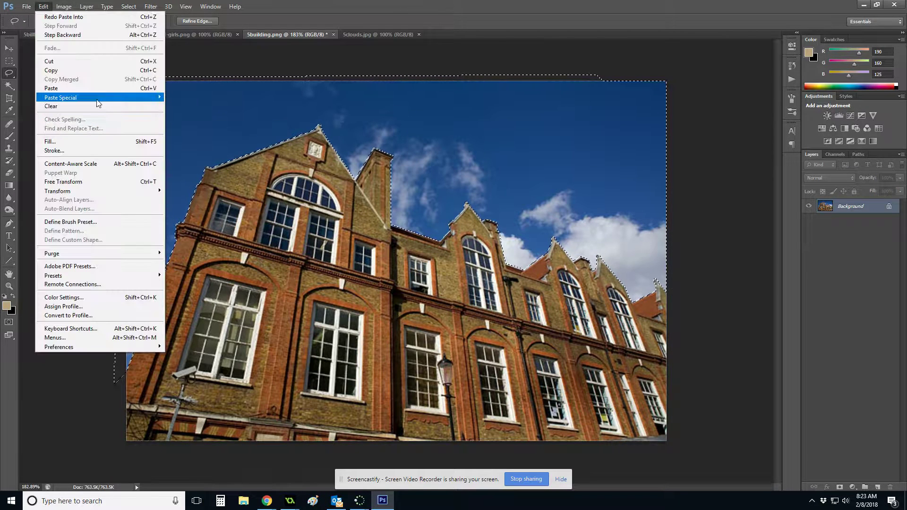
mouse_move(140, 101)
left_click(214, 100)
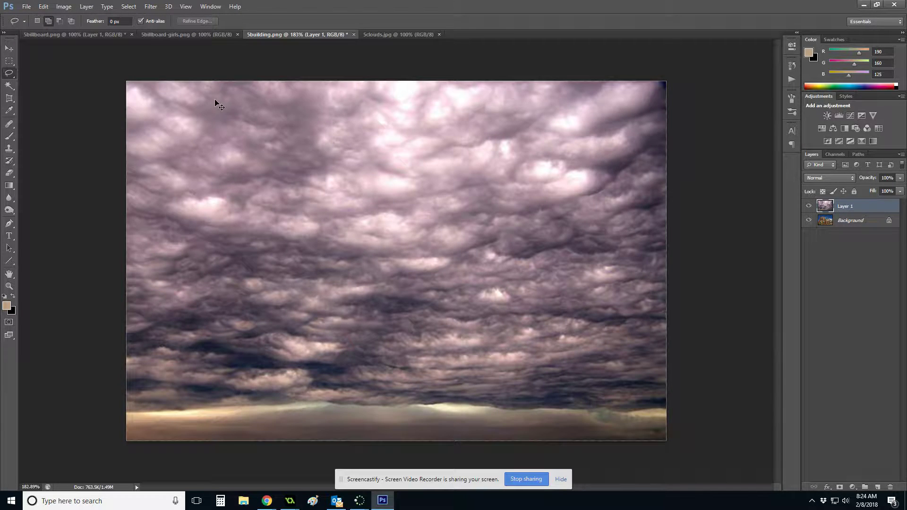
key("ctrl+z")
- Select a rectangle in the middle of the 5clouds.jpg image with the Rectangular Marquee tool and copy it
left_click(352, 35)
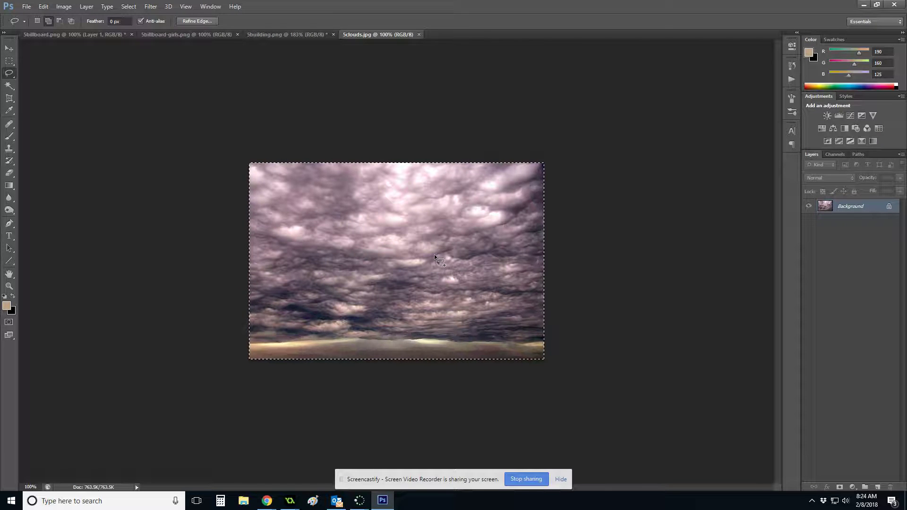
left_click(9, 61)
mouse_move(465, 215)
left_mouse_down()
mouse_move(494, 222)
mouse_move(477, 359)
mouse_move(311, 319)
mouse_move(355, 313)
left_mouse_up()
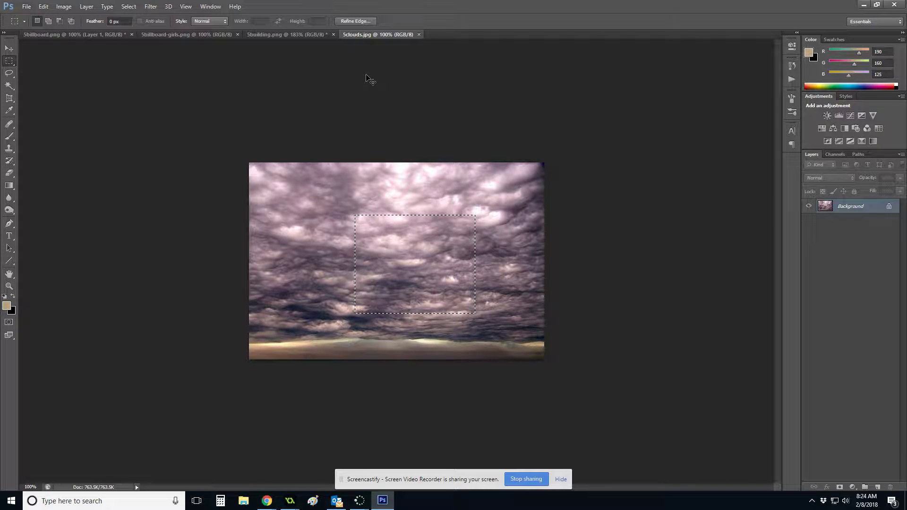
- Paste the cloud rectangle in place in 5building.png, compare its position with the source image, and undo the paste
left_click(287, 34)
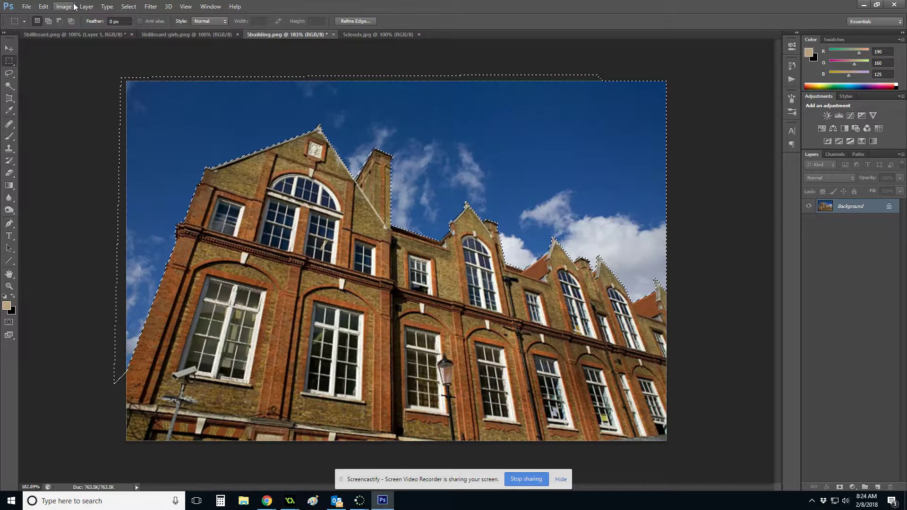
left_click(43, 7)
mouse_move(142, 97)
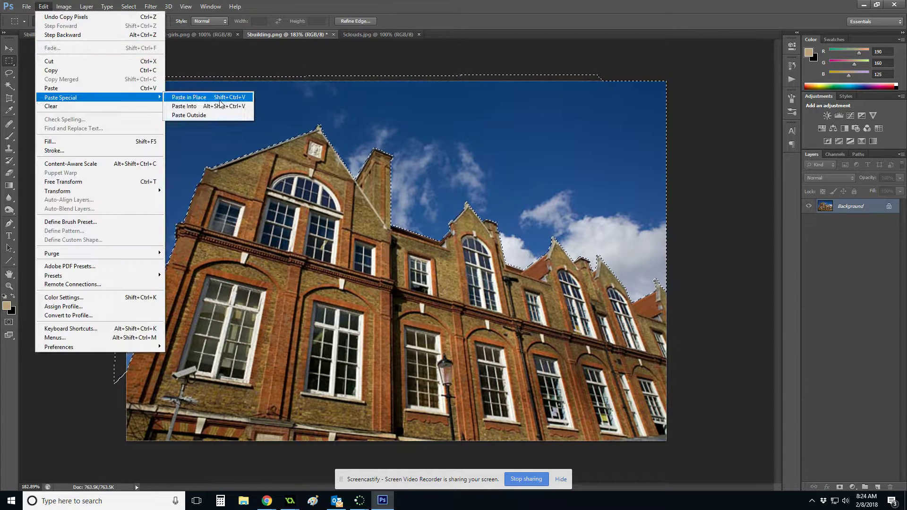
left_click(223, 106)
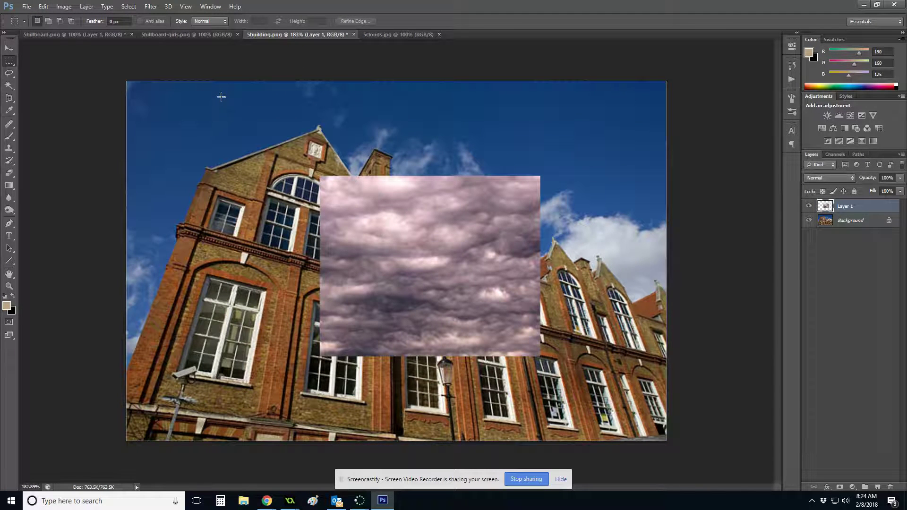
left_click(387, 35)
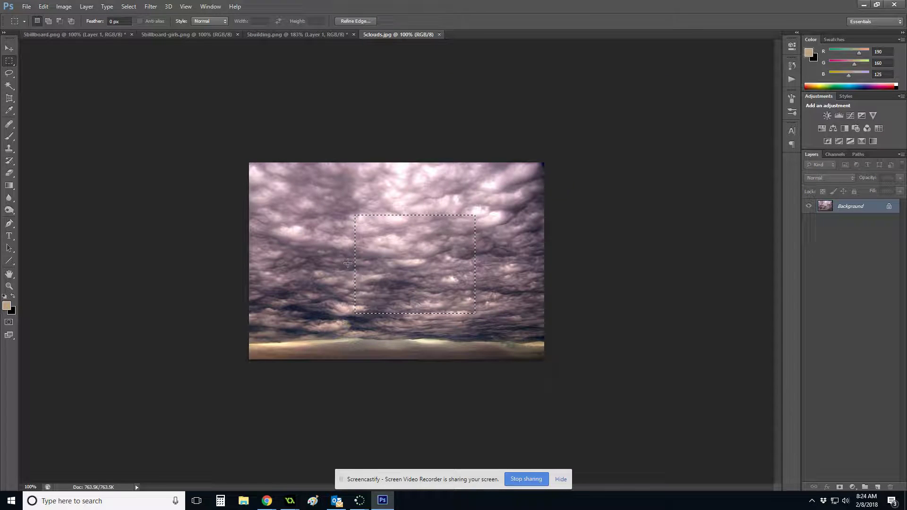
left_click(298, 34)
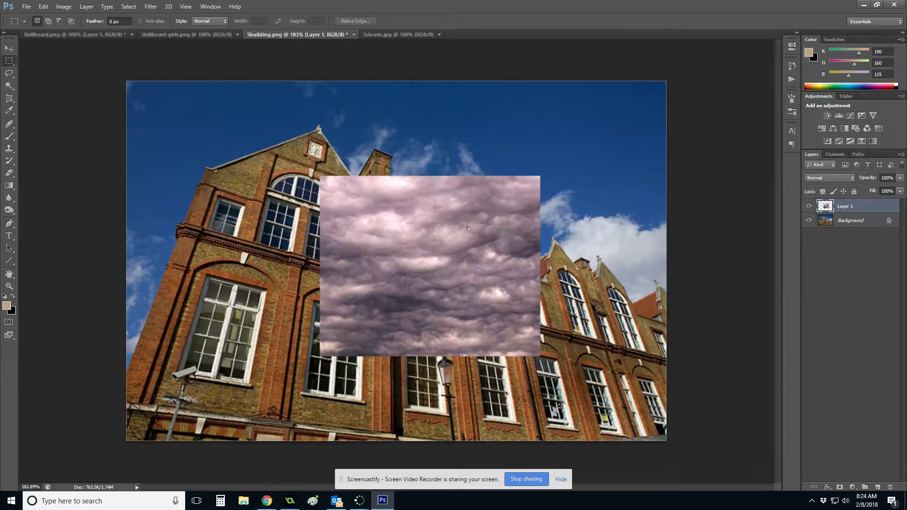
key("ctrl+z")
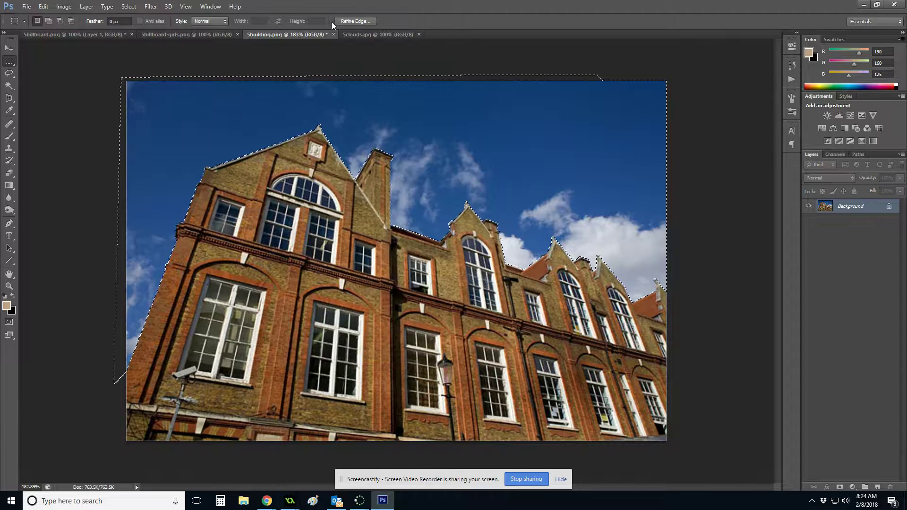
- Select and copy the whole 5clouds.jpg image again and return to 5building.png
left_click(346, 34)
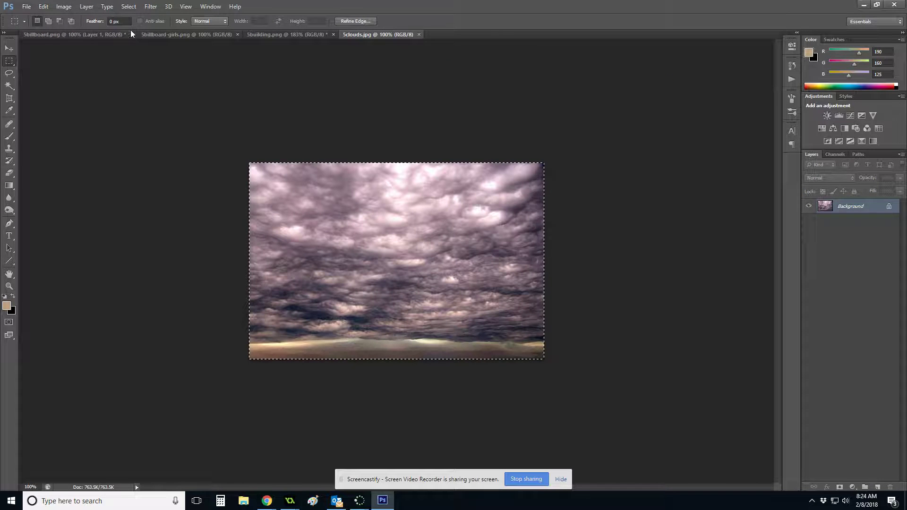
left_click(251, 33)
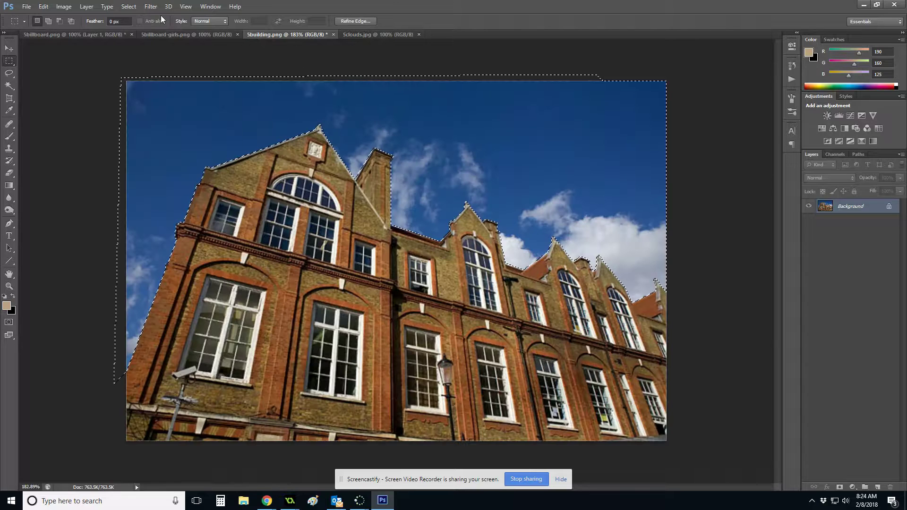
- Try Paste Into to place the full clouds image inside the sky selection, and undo it
left_click(66, 7)
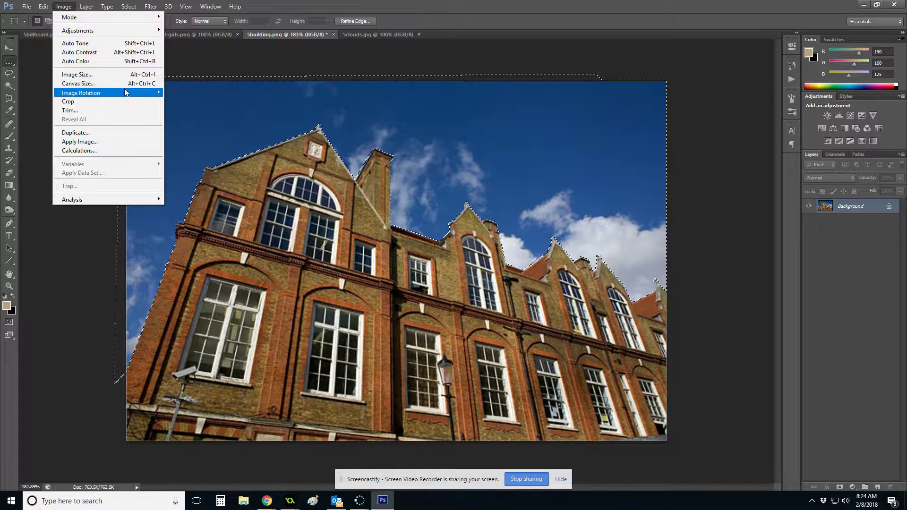
mouse_move(43, 7)
mouse_move(90, 97)
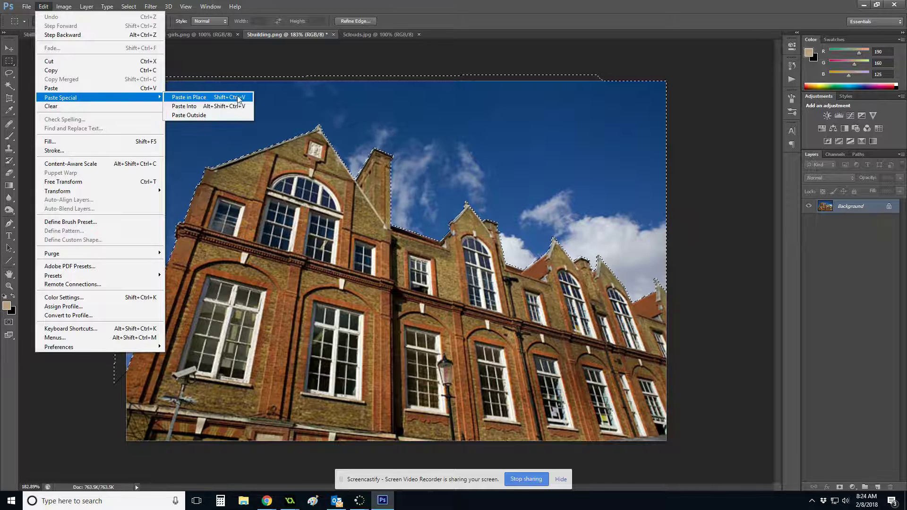
left_click(234, 106)
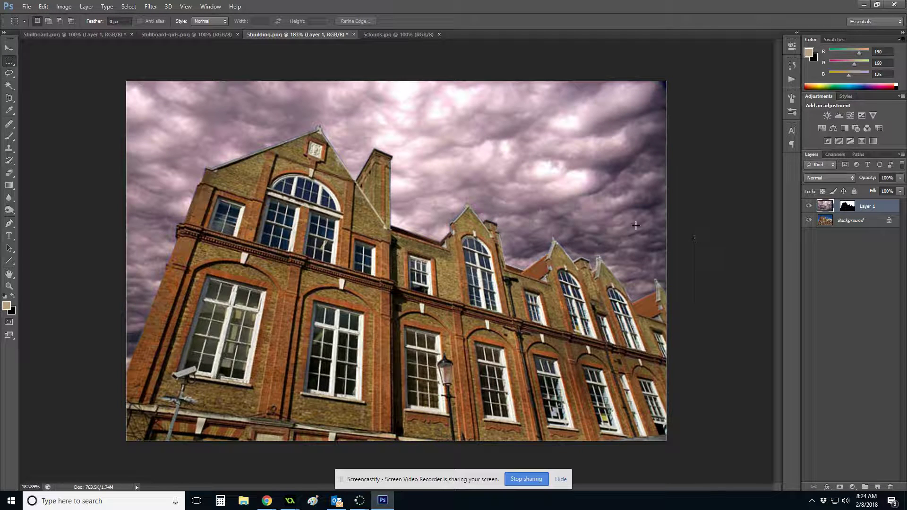
key("ctrl+z")
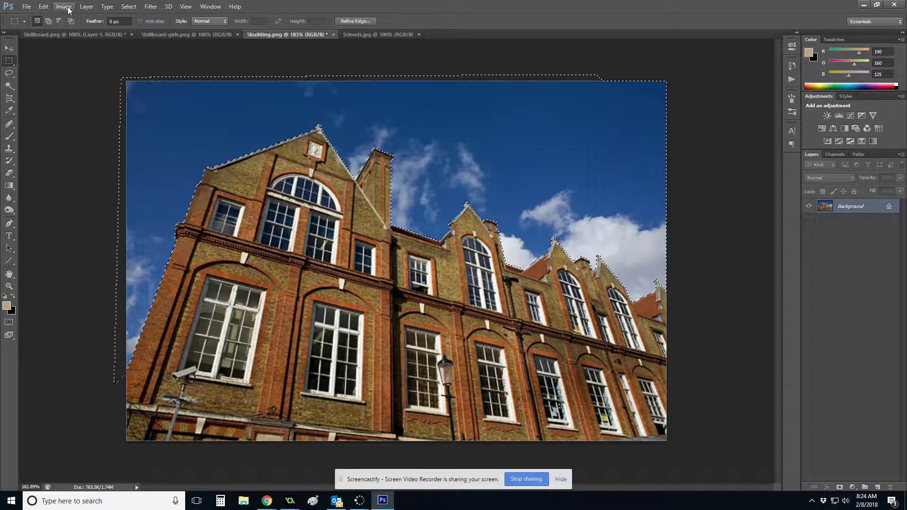
- Try Paste Outside to place the clouds over the building, outside the sky selection, and undo it
left_click(64, 6)
mouse_move(43, 6)
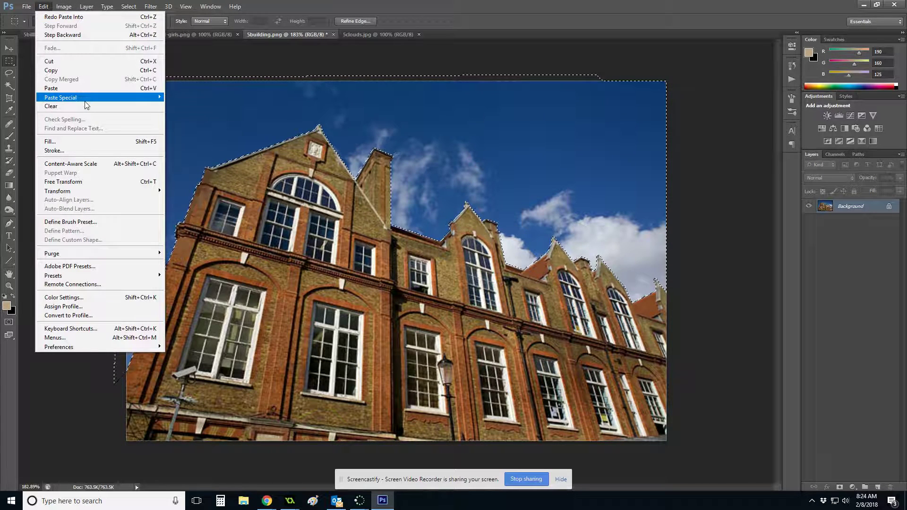
mouse_move(84, 101)
left_click(191, 115)
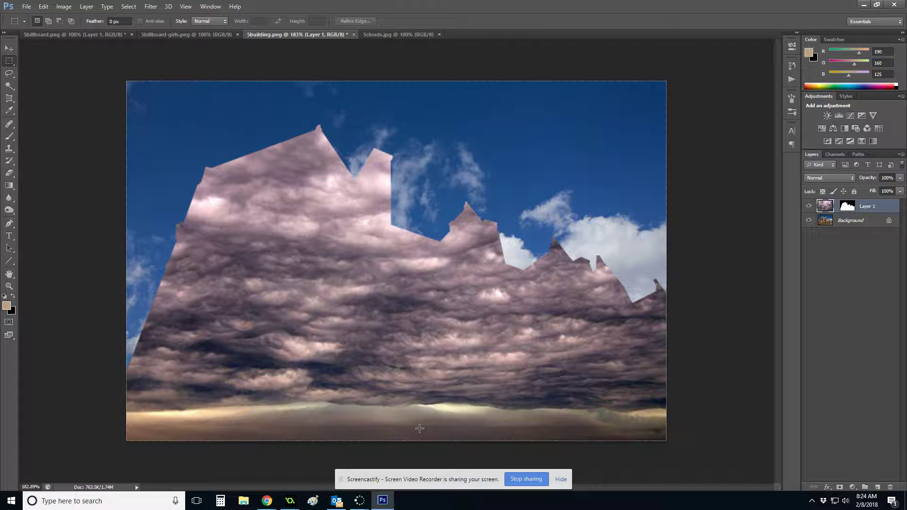
key("ctrl+z")
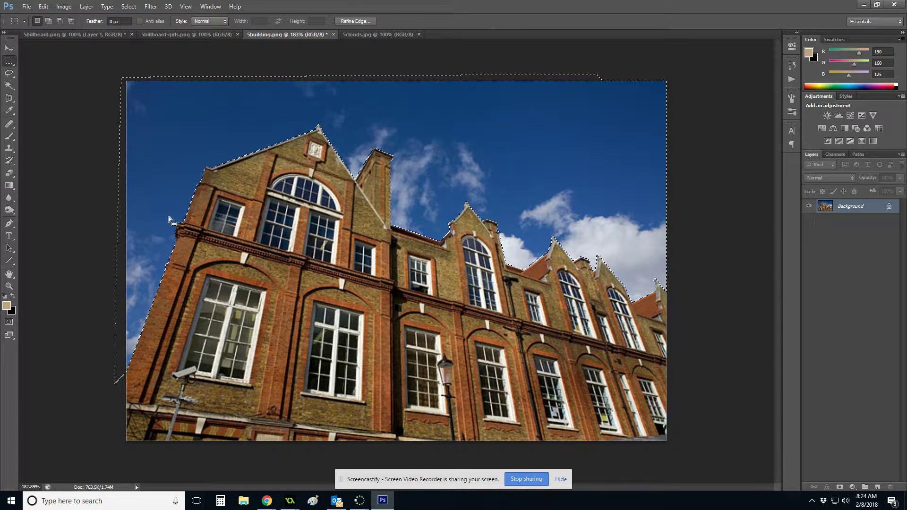